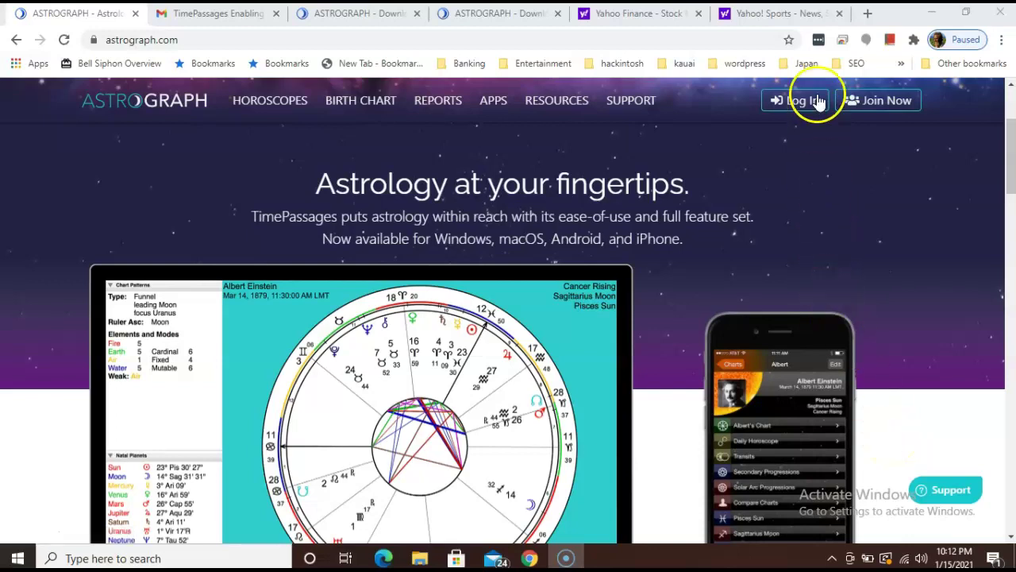
Step: Close the Yahoo! Sports and Yahoo Finance browser tabs
click(839, 13)
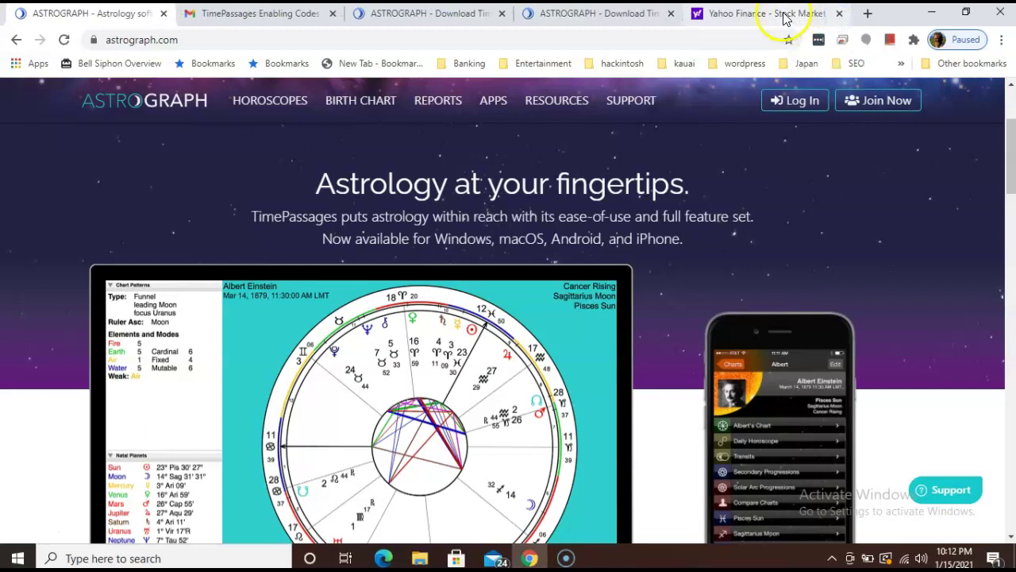
click(839, 13)
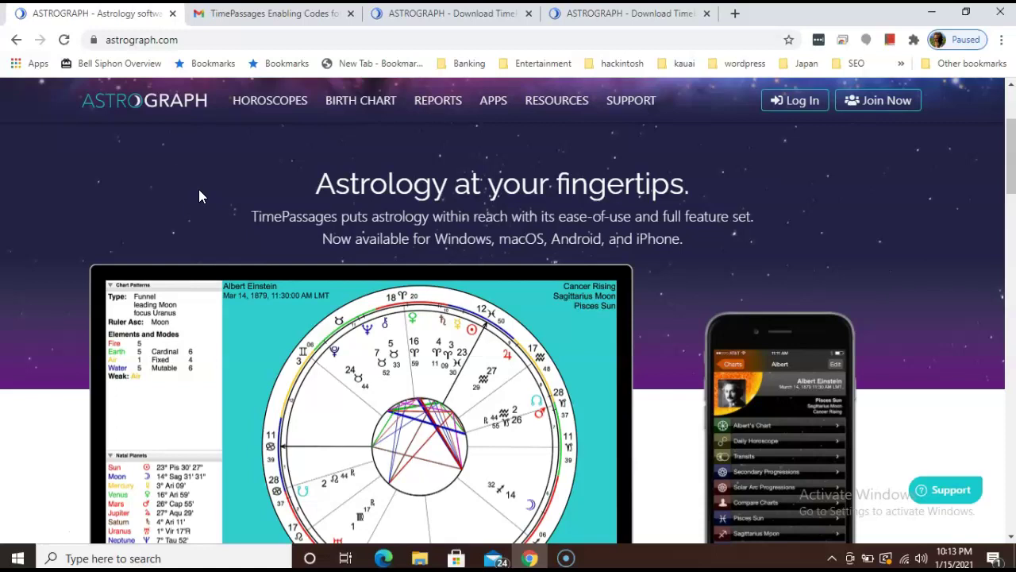
Step: Switch to the Gmail tab showing Astrograph's TimePassages Enabling Codes email
click(269, 16)
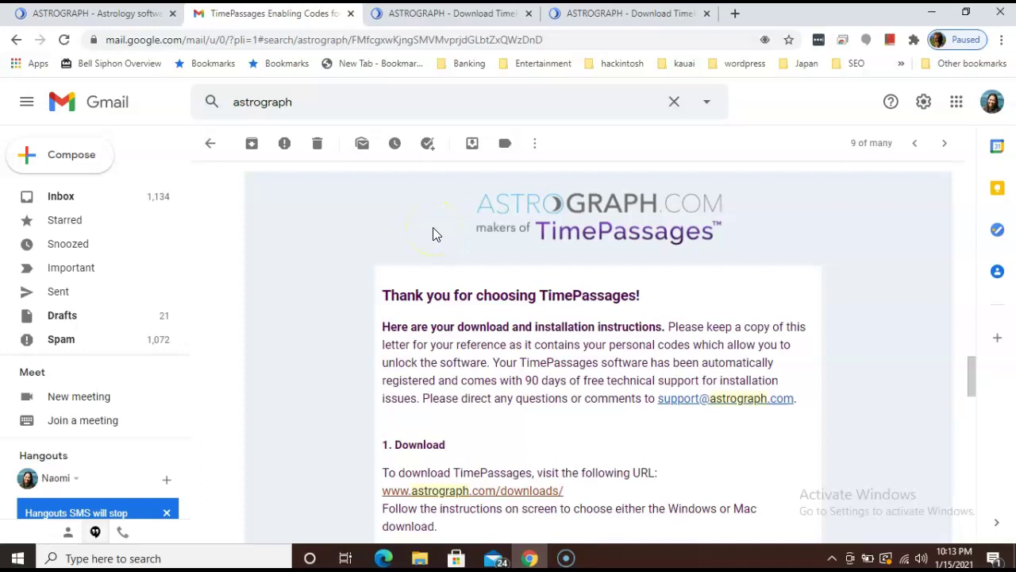
Step: Open the Astrograph downloads page from the email link and select the Windows 8 and above version
click(461, 494)
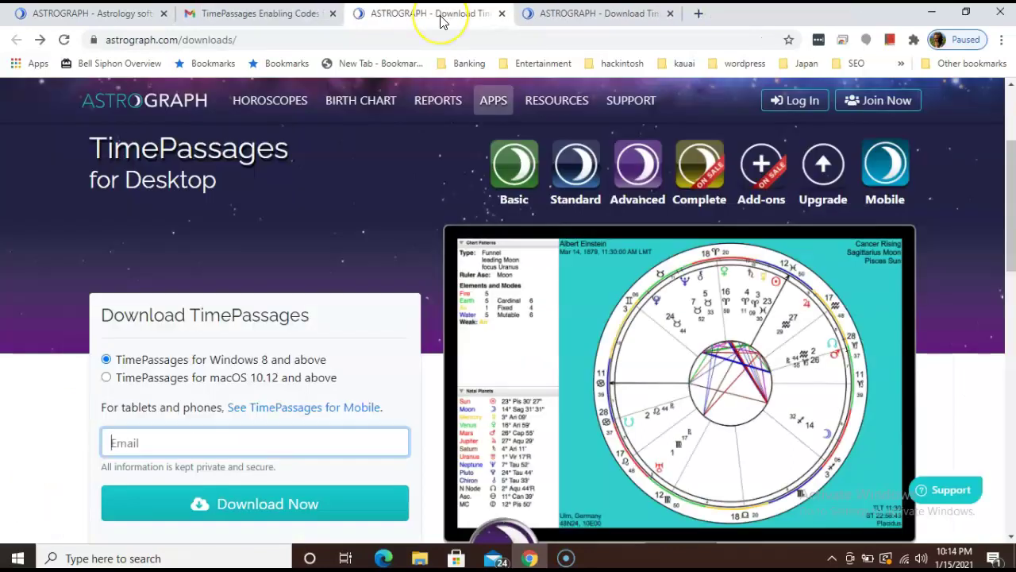
middle_click(441, 18)
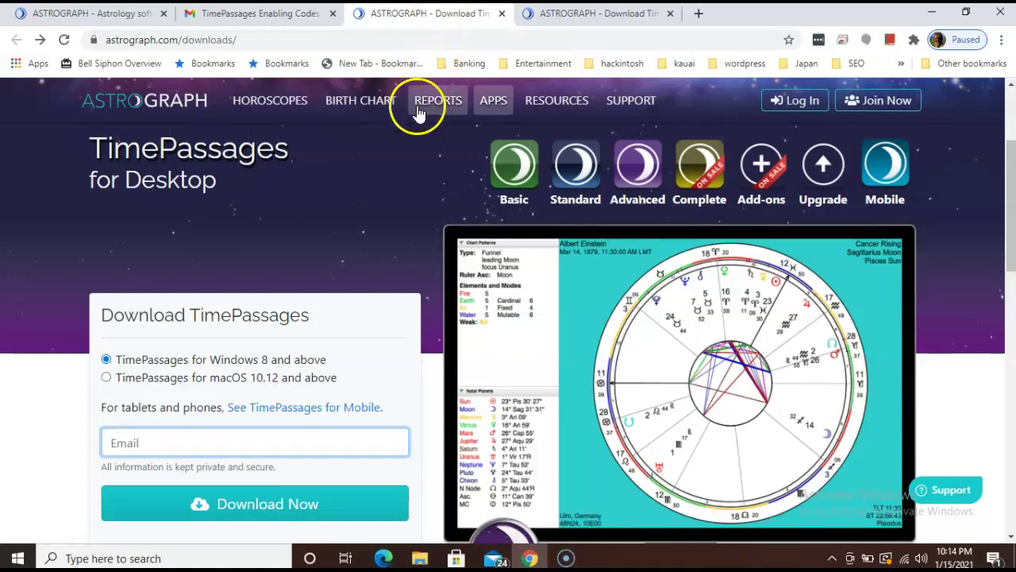
double_click(133, 360)
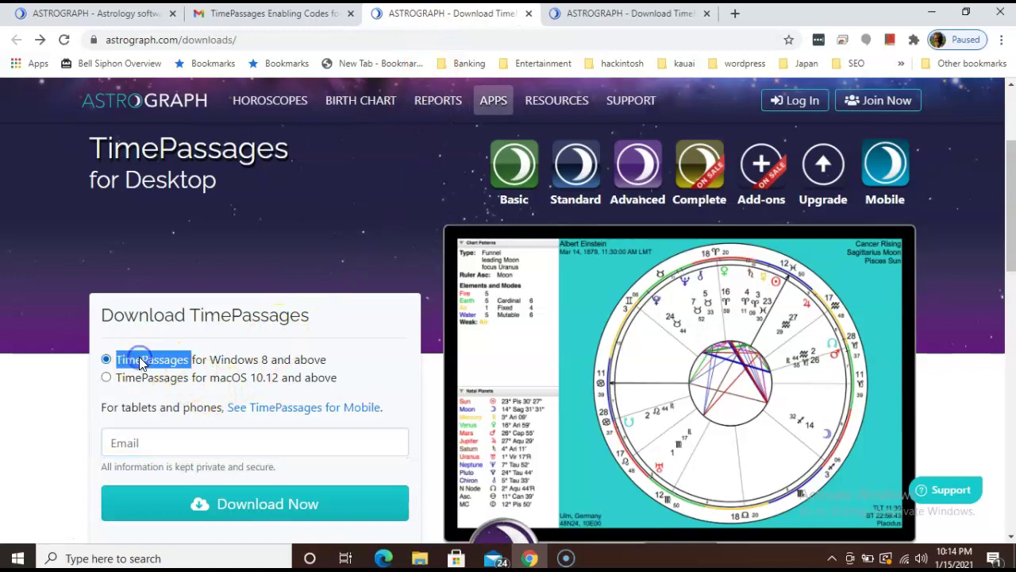
click(140, 362)
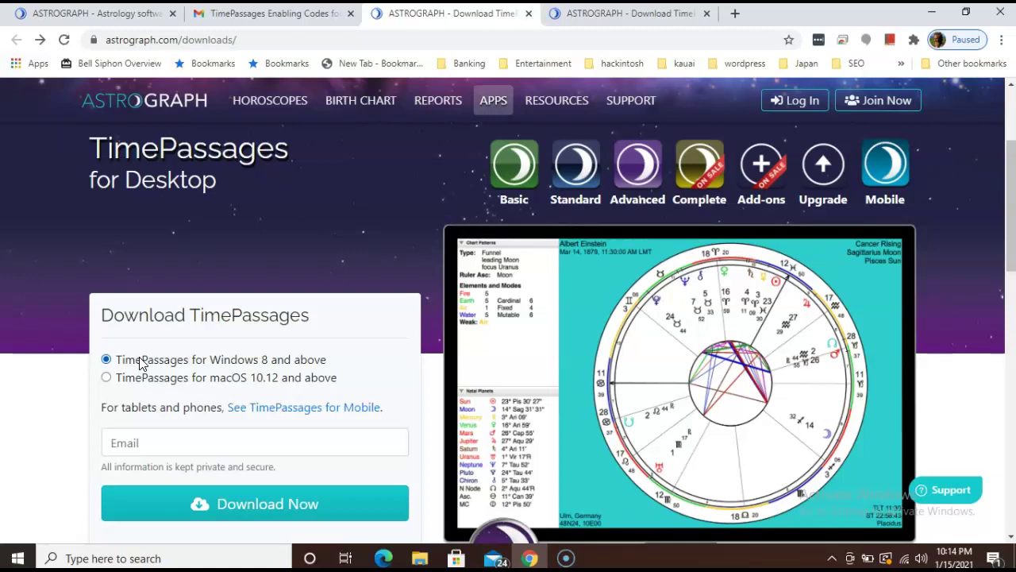
click(64, 385)
click(83, 557)
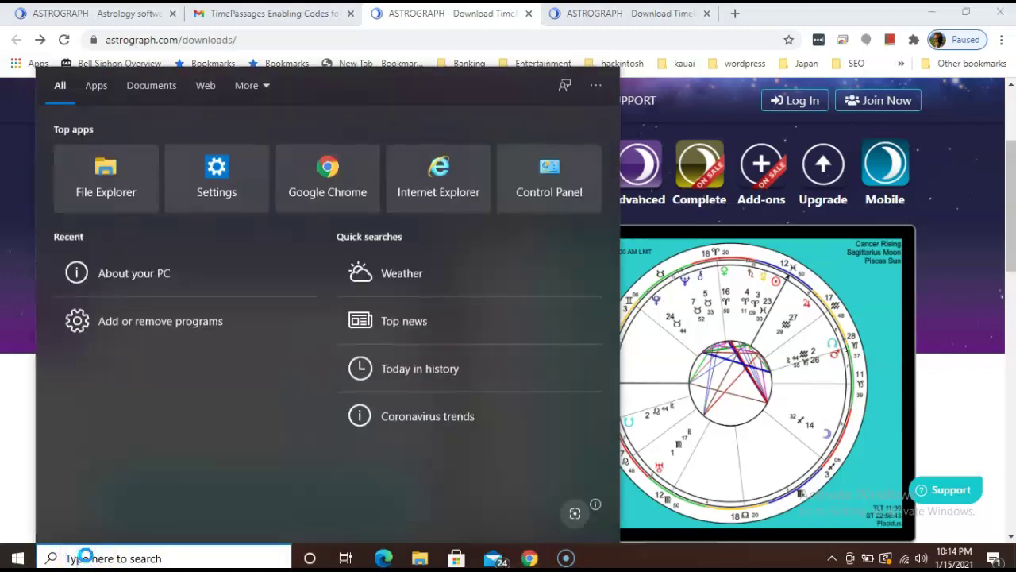
text(About )
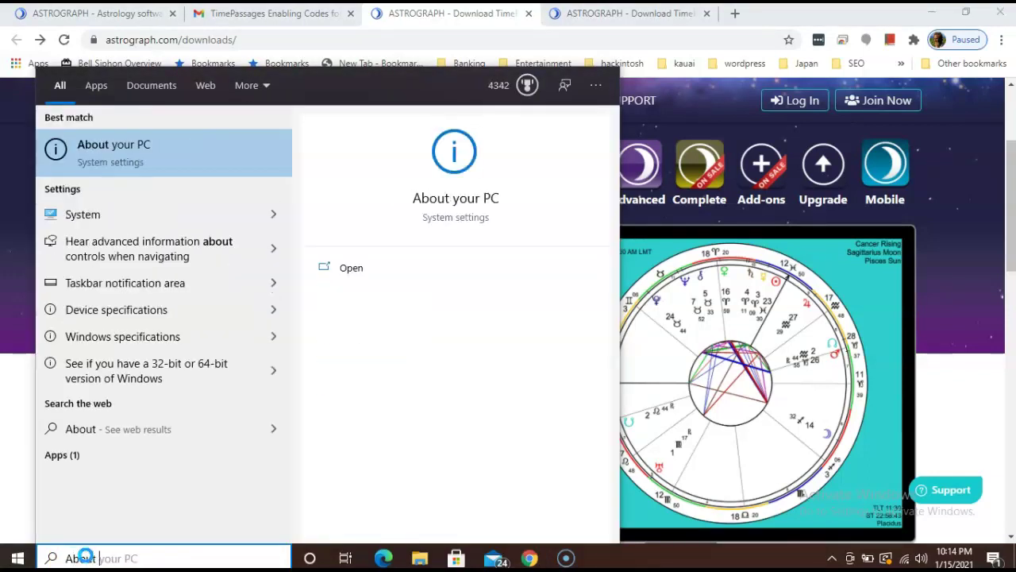
text(your pc)
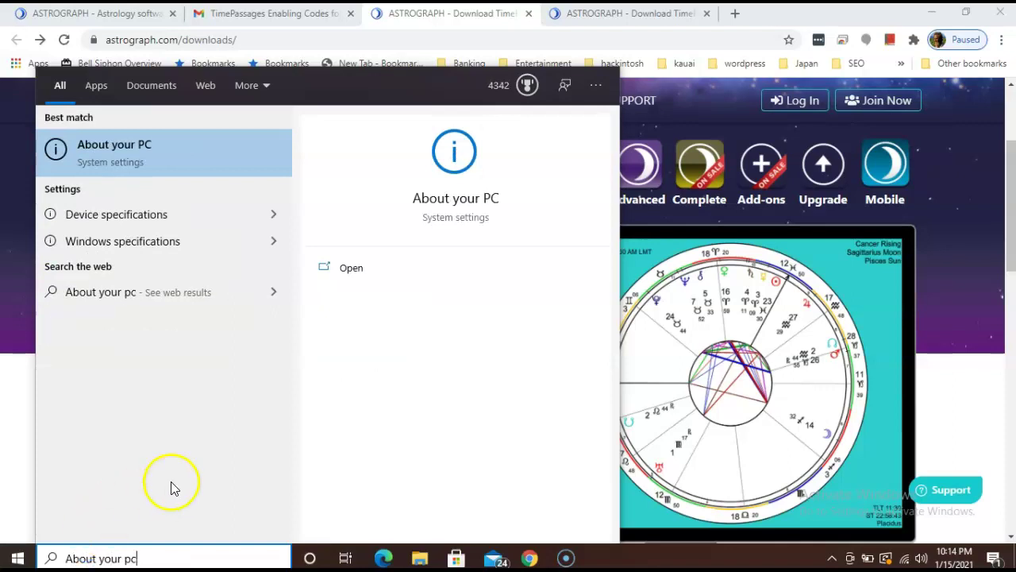
click(124, 156)
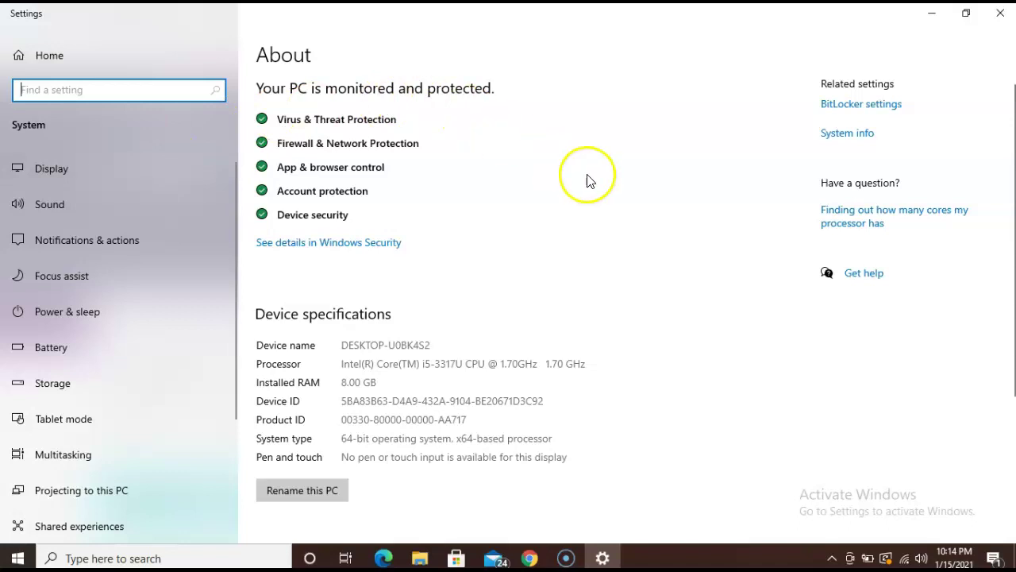
click(843, 141)
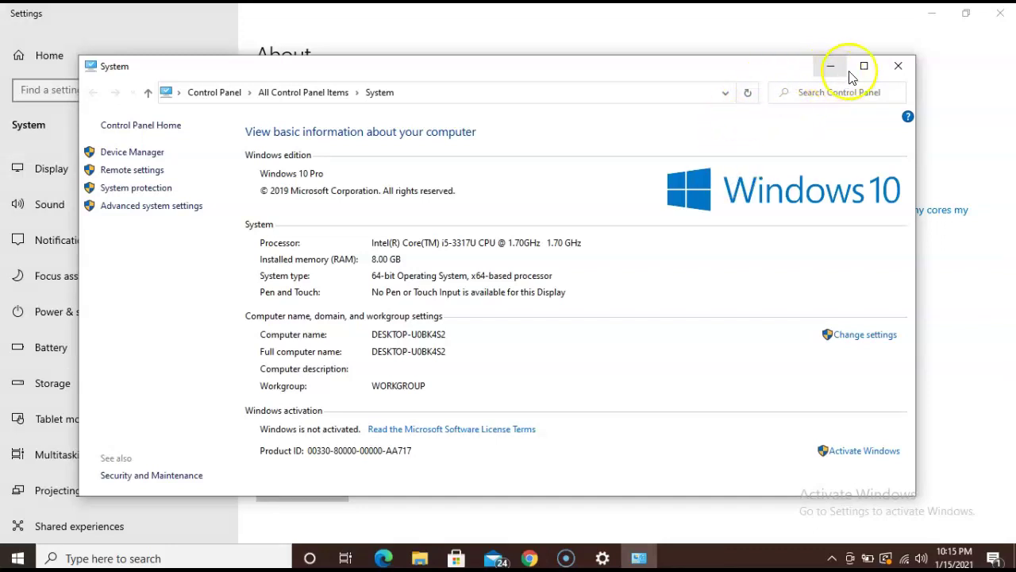
click(898, 66)
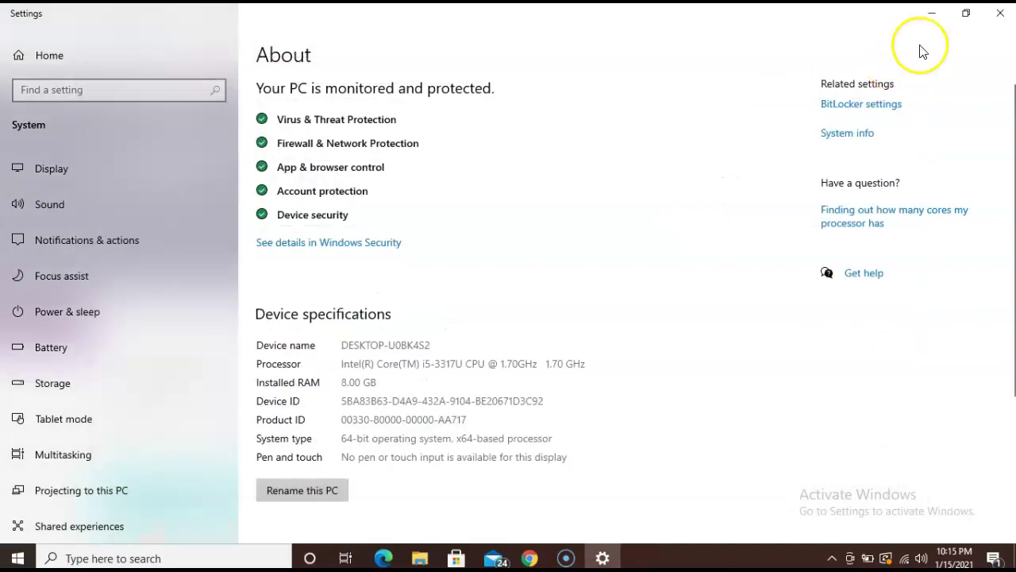
click(1001, 13)
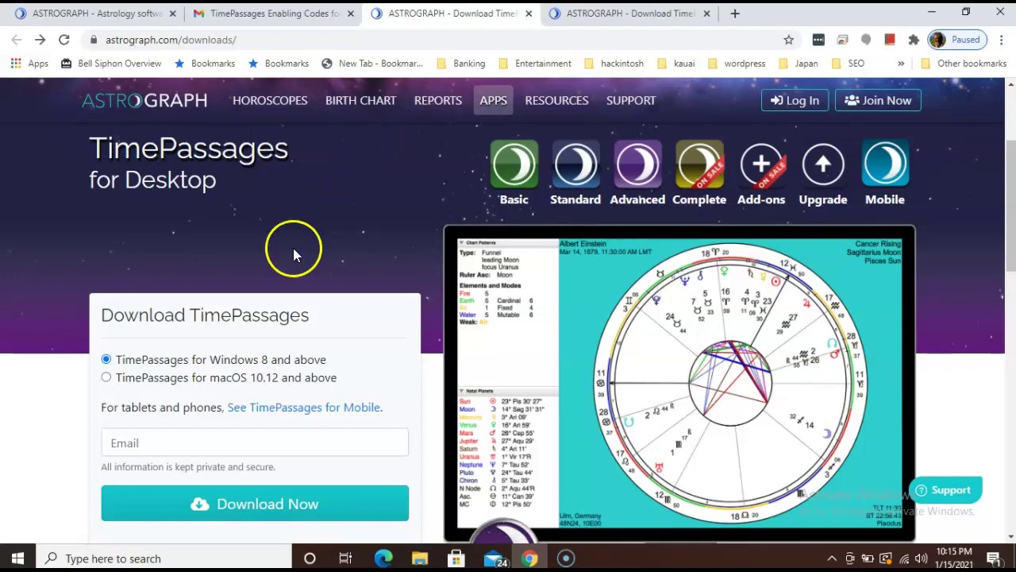
Step: Enter the user's email address in the Email field and request the TimePassages download
click(148, 445)
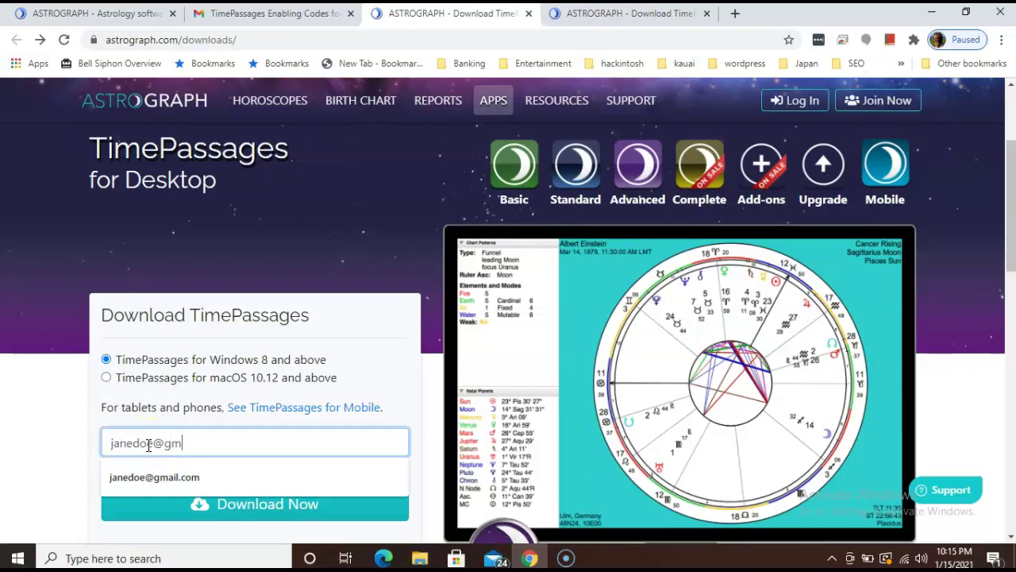
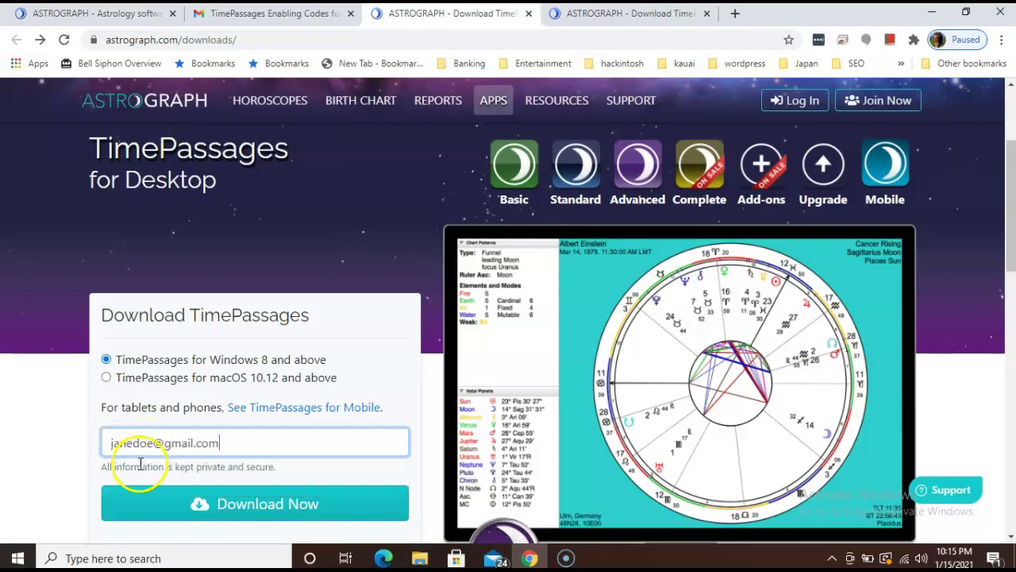
click(128, 505)
click(129, 505)
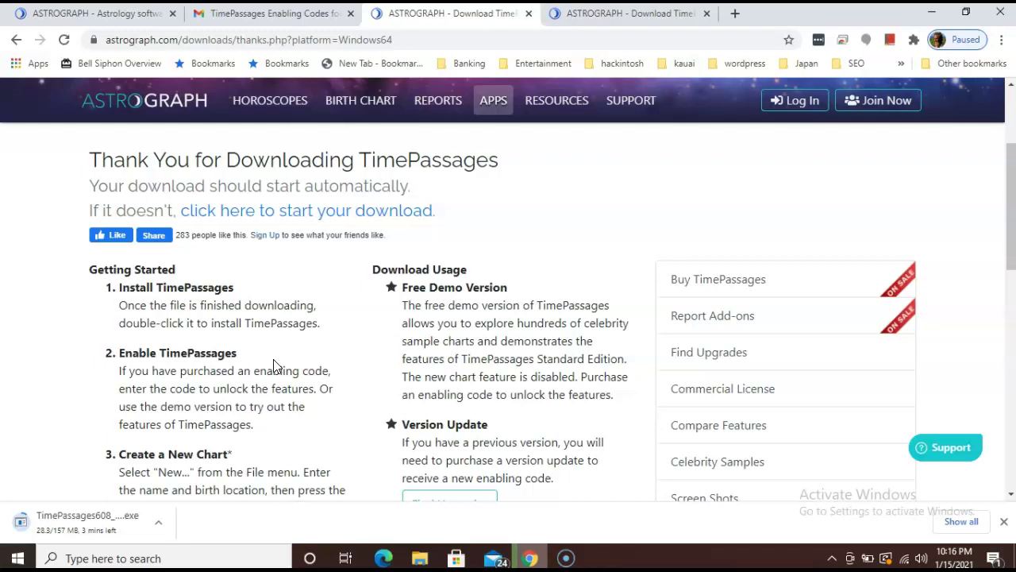
Step: Run the downloaded TimePassages installer from Chrome's download bar
click(557, 553)
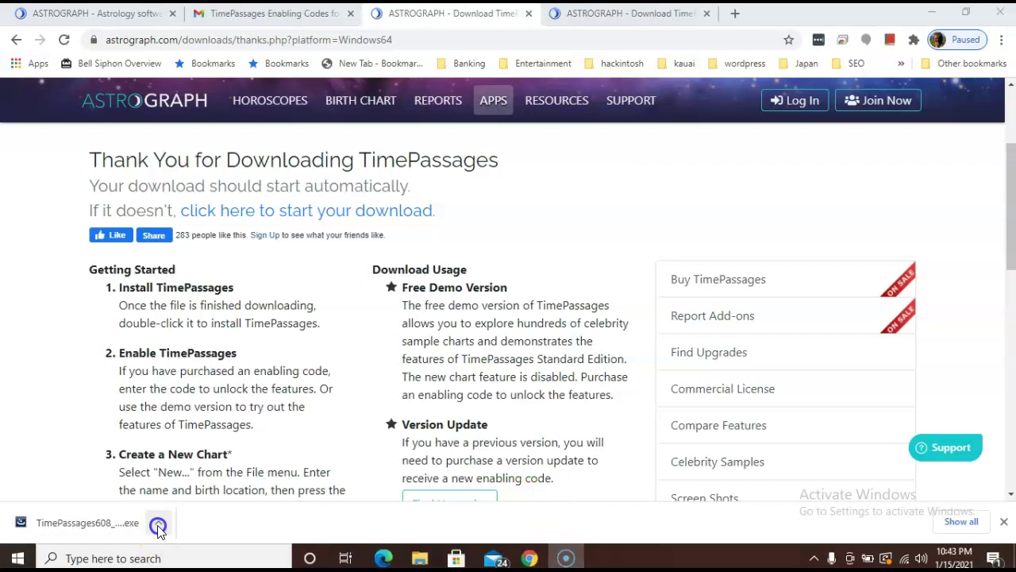
click(158, 526)
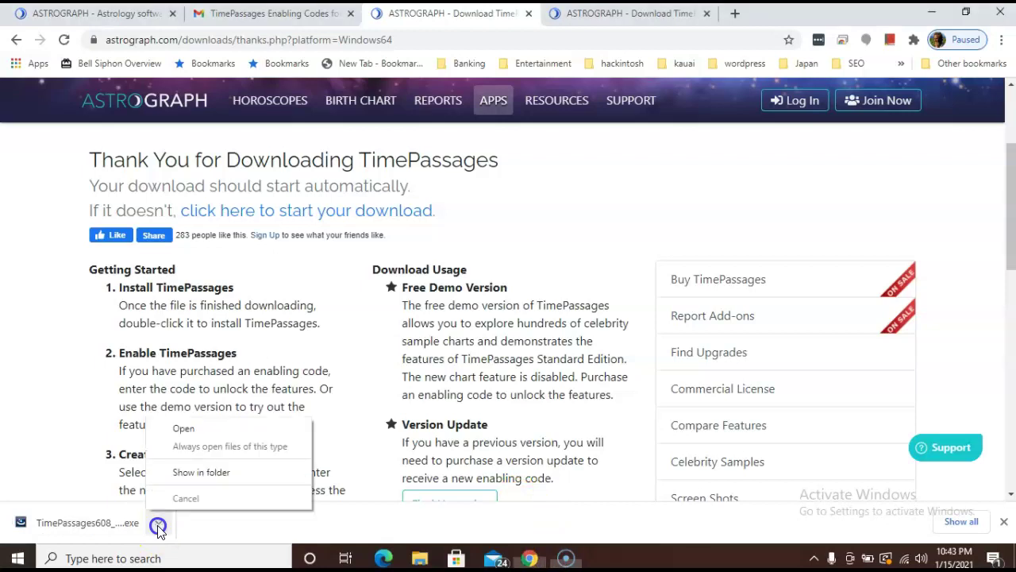
click(184, 429)
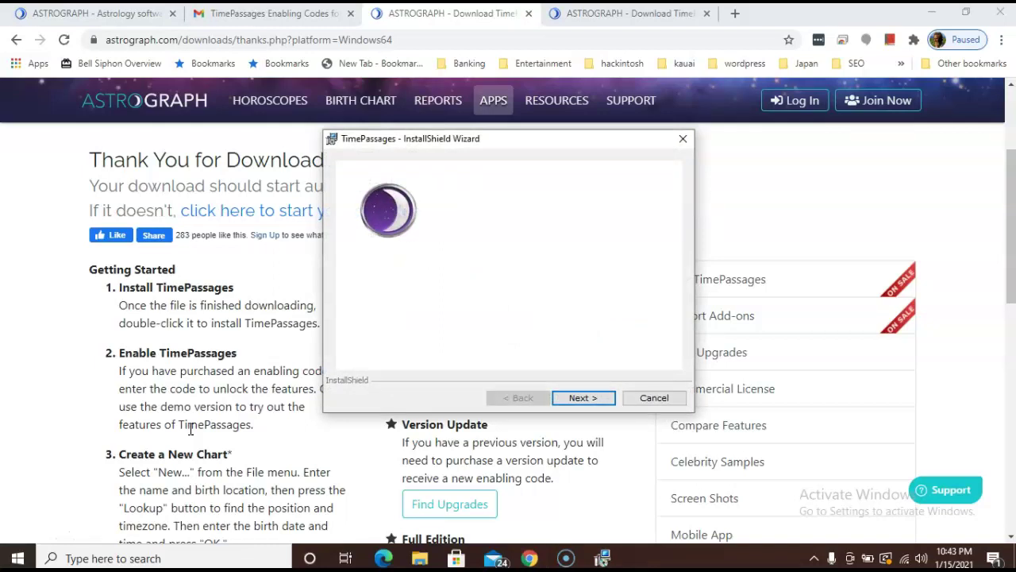
Step: Accept the license agreement and install TimePassages to the default folder
click(577, 398)
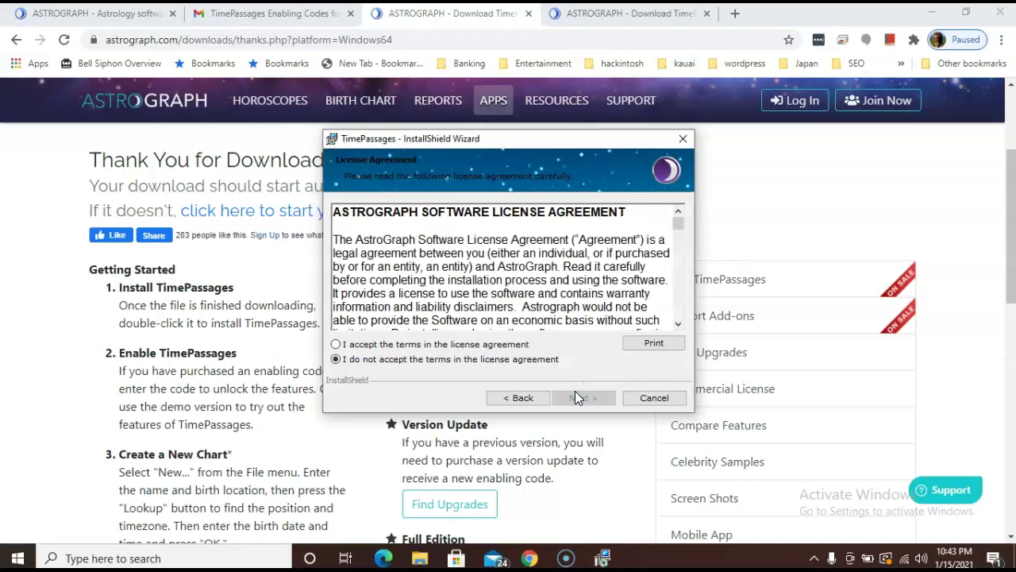
click(336, 344)
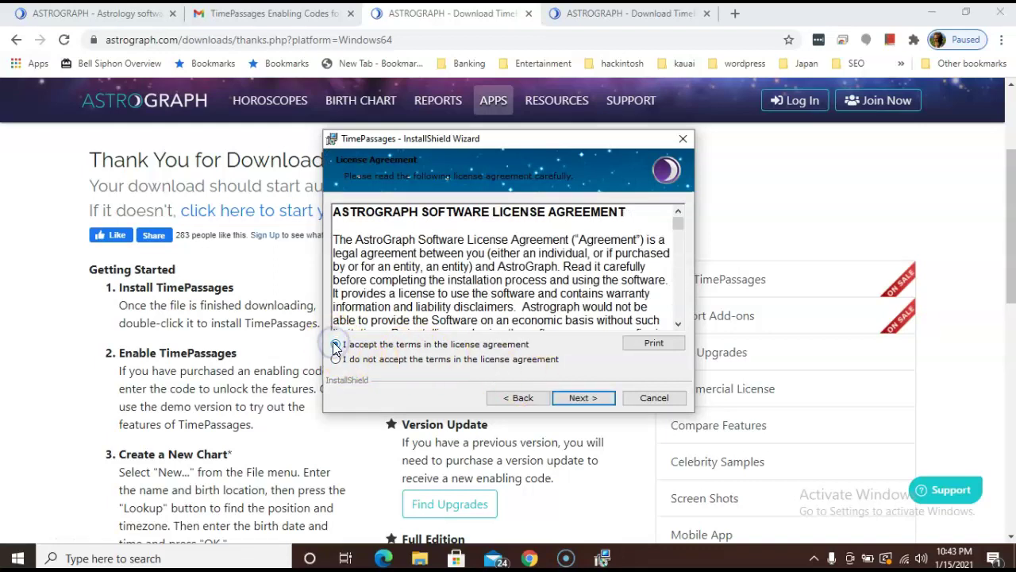
click(585, 398)
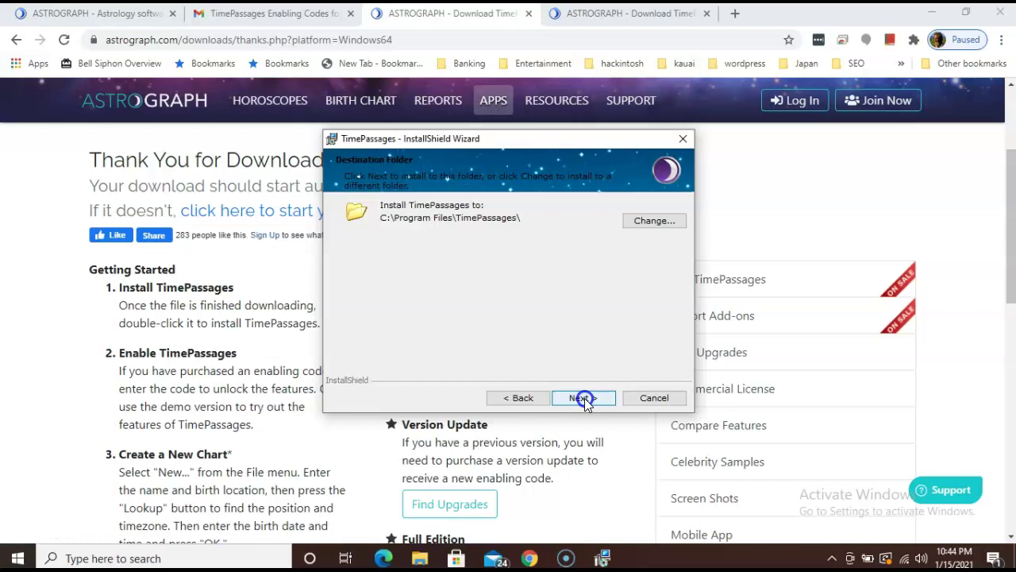
click(584, 398)
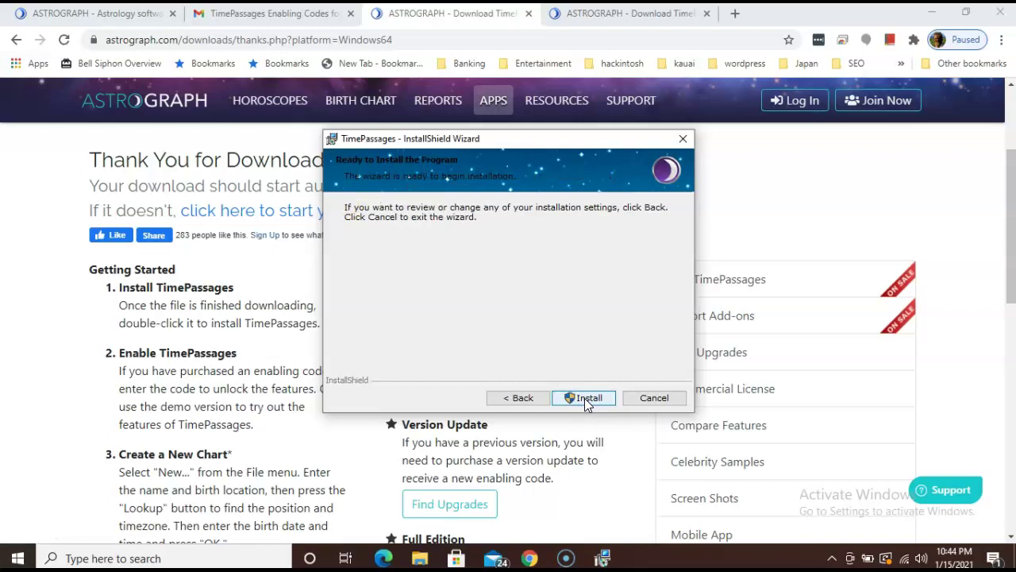
click(584, 398)
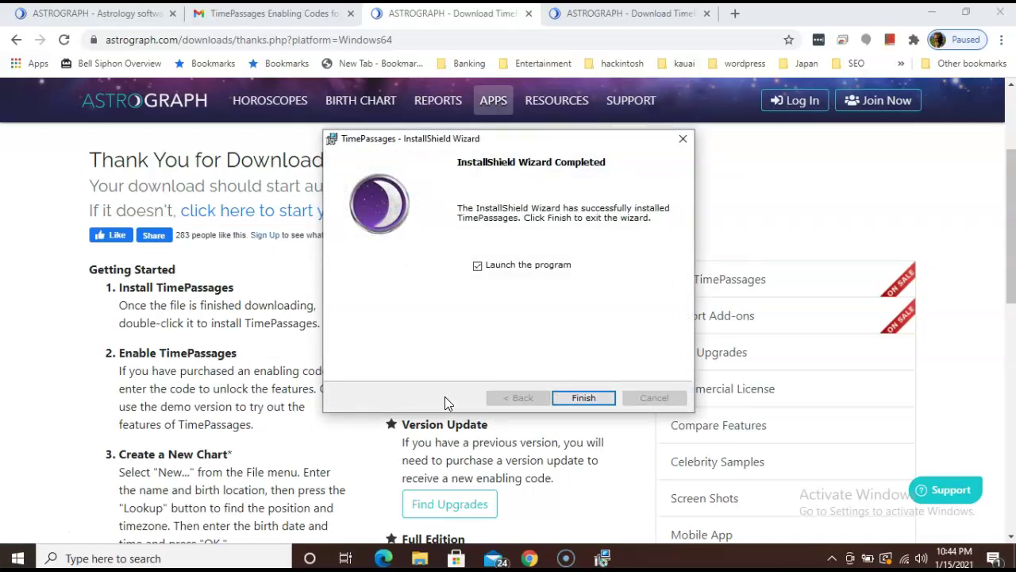
Step: Finish the installer to launch TimePassages and choose Enter Code in the Welcome dialog
click(579, 397)
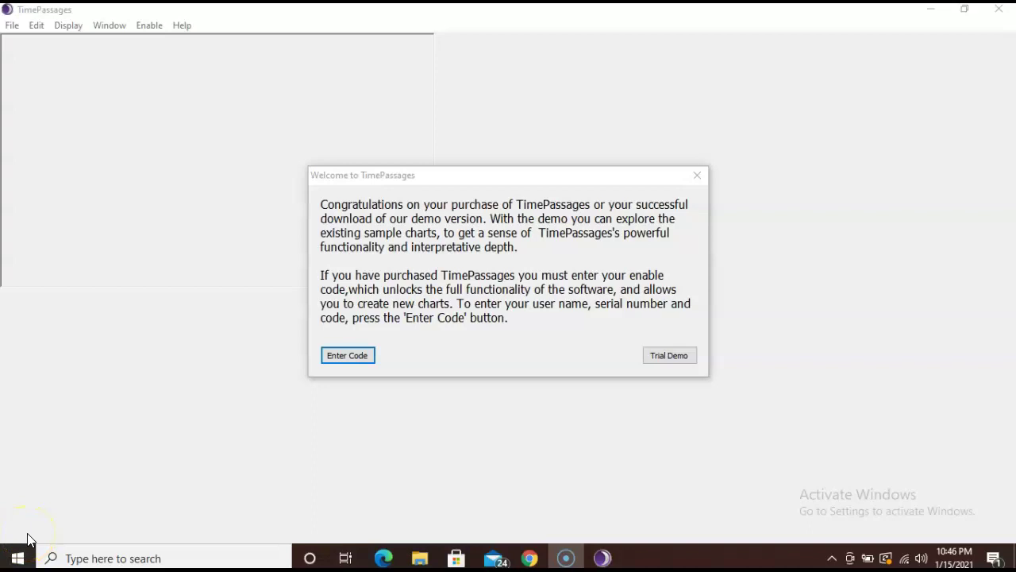
click(499, 240)
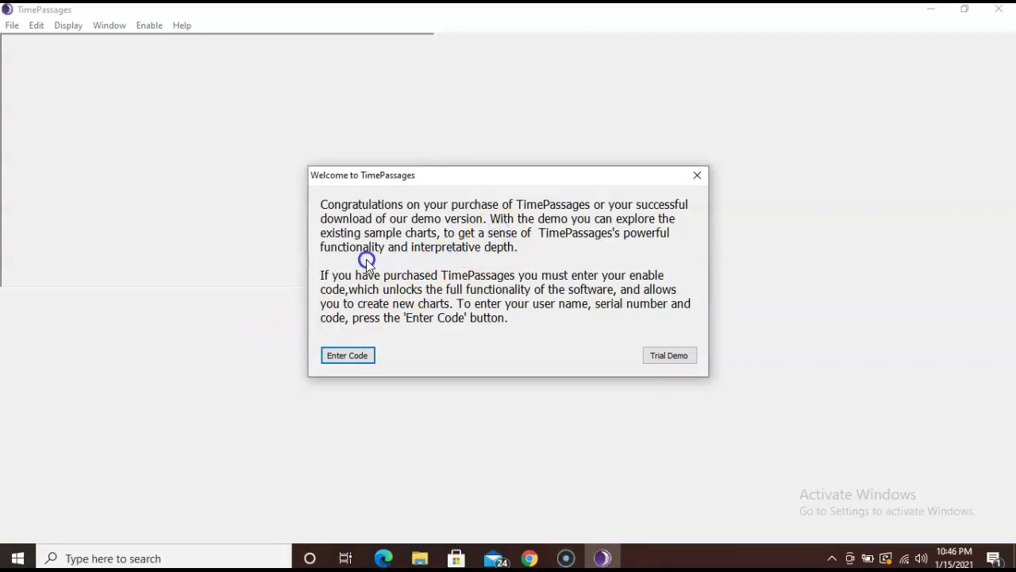
click(346, 355)
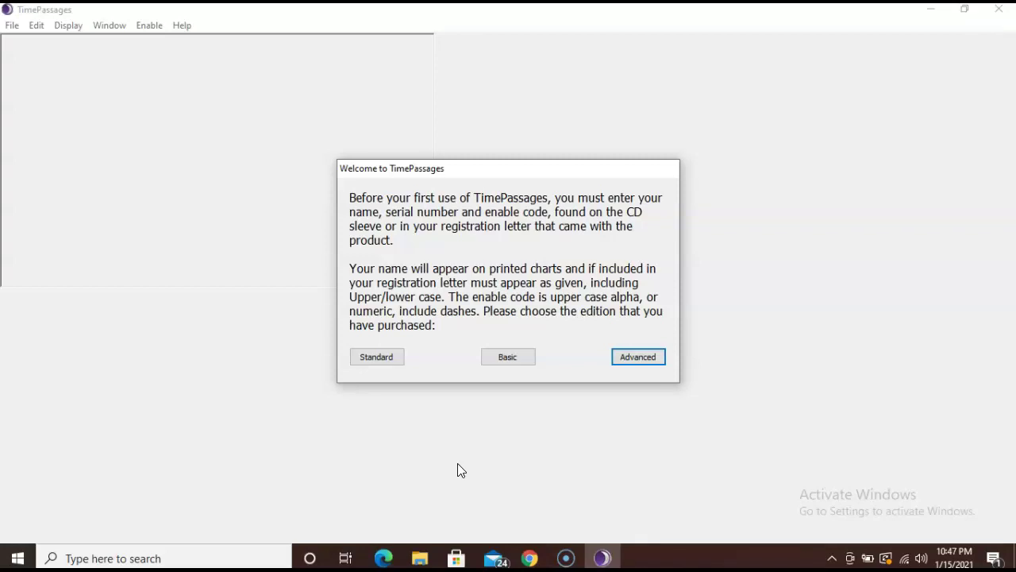
Step: Return to the Gmail enabling-codes email and scroll down to its ENABLING CODES section
click(529, 559)
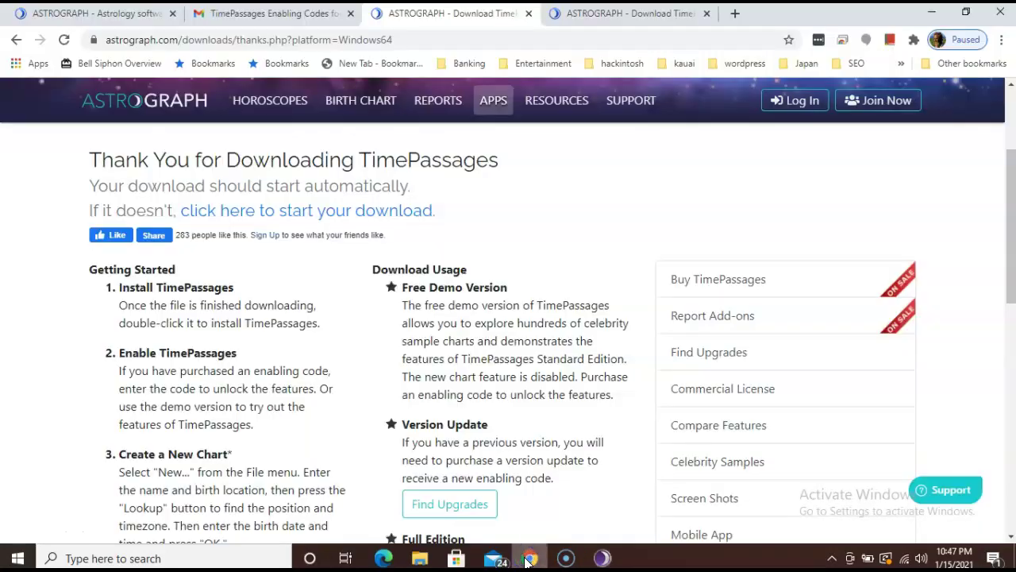
click(274, 14)
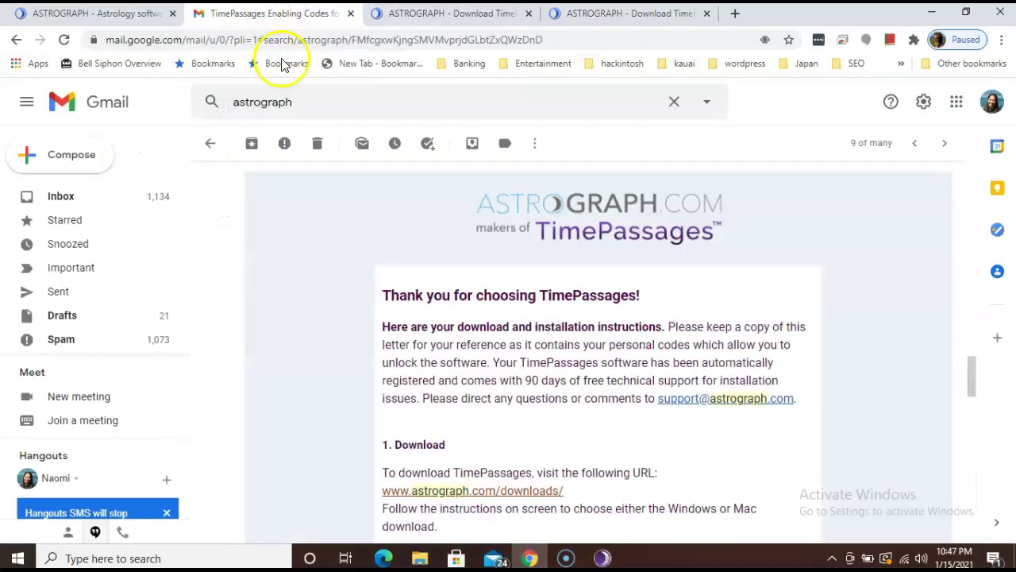
scroll(292, 282, down, 3)
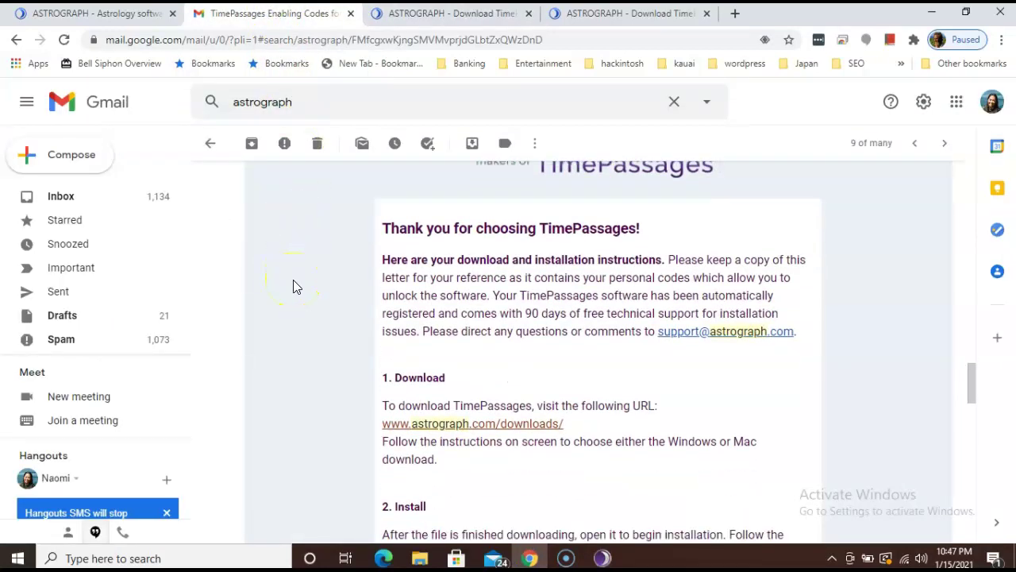
scroll(293, 282, down, 4)
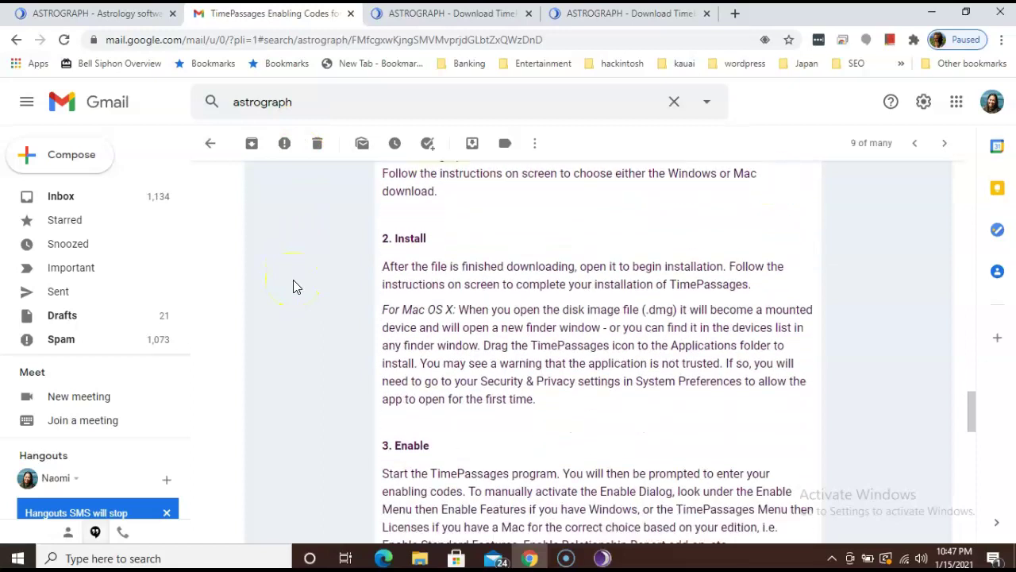
scroll(293, 285, down, 1)
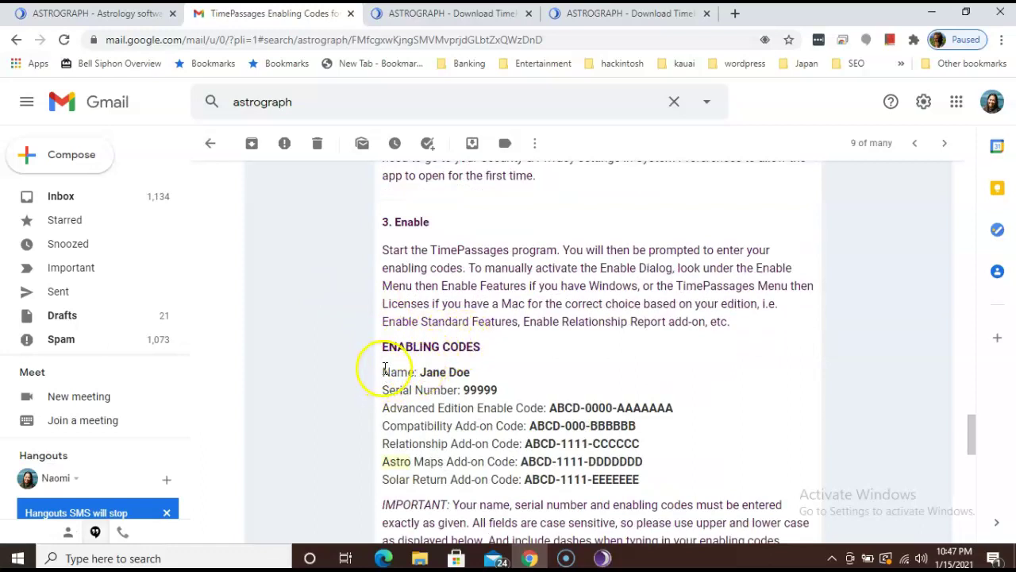
click(383, 410)
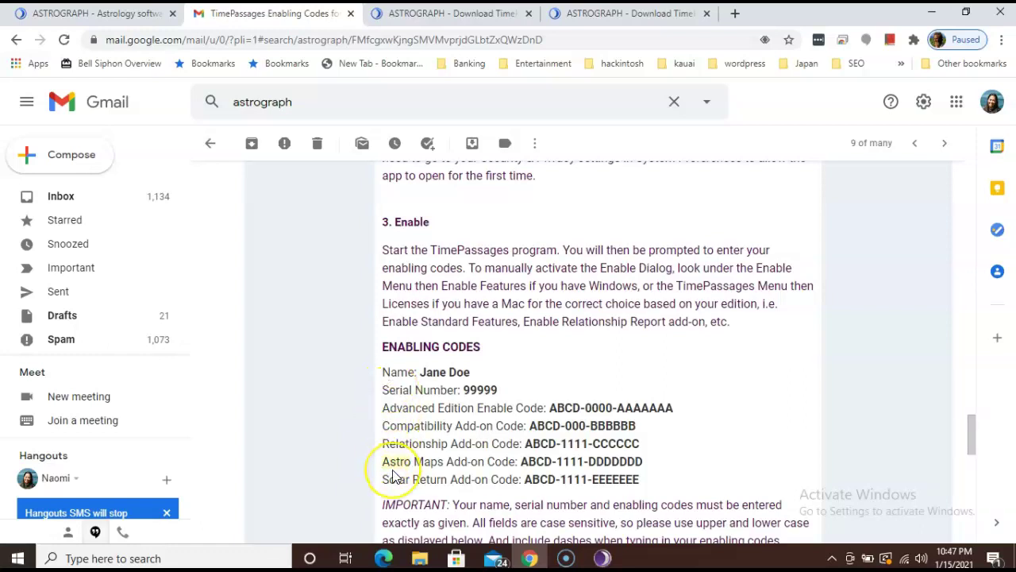
Step: Return to TimePassages and choose the Advanced edition in the Welcome dialog
click(602, 558)
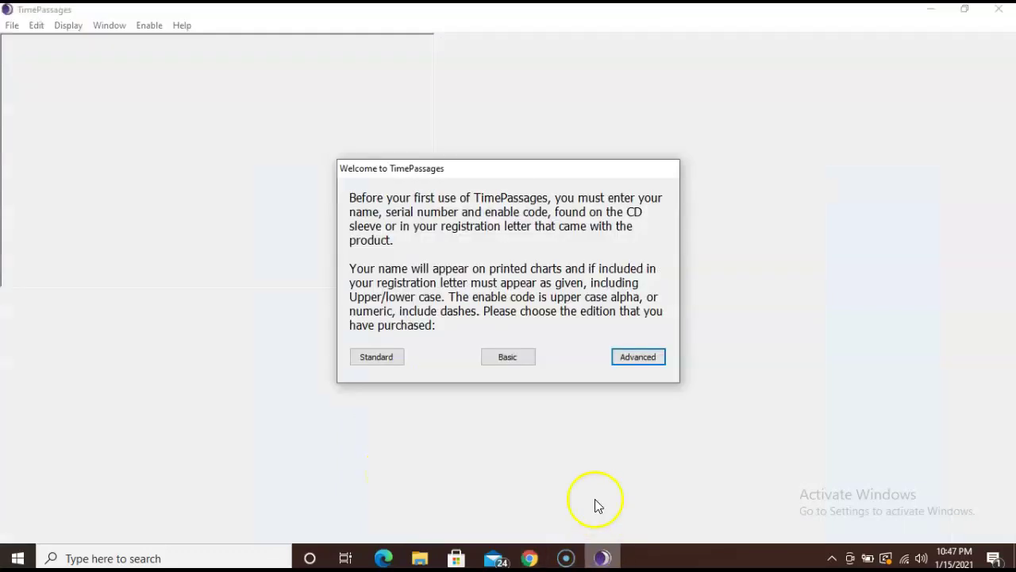
click(631, 359)
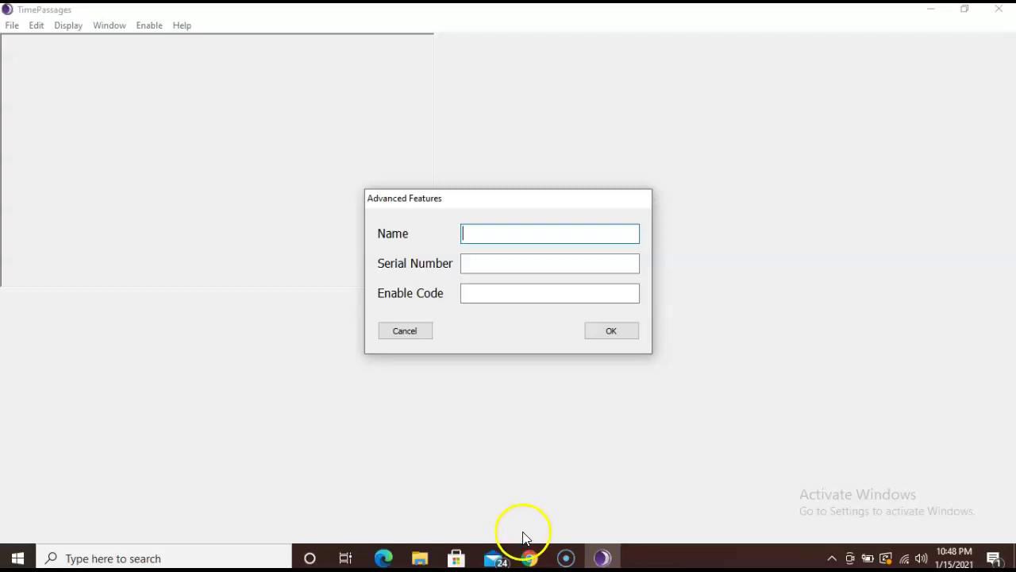
Step: Copy the registered name from the email with Chrome's Copy command, then return to TimePassages
mouse_move(529, 558)
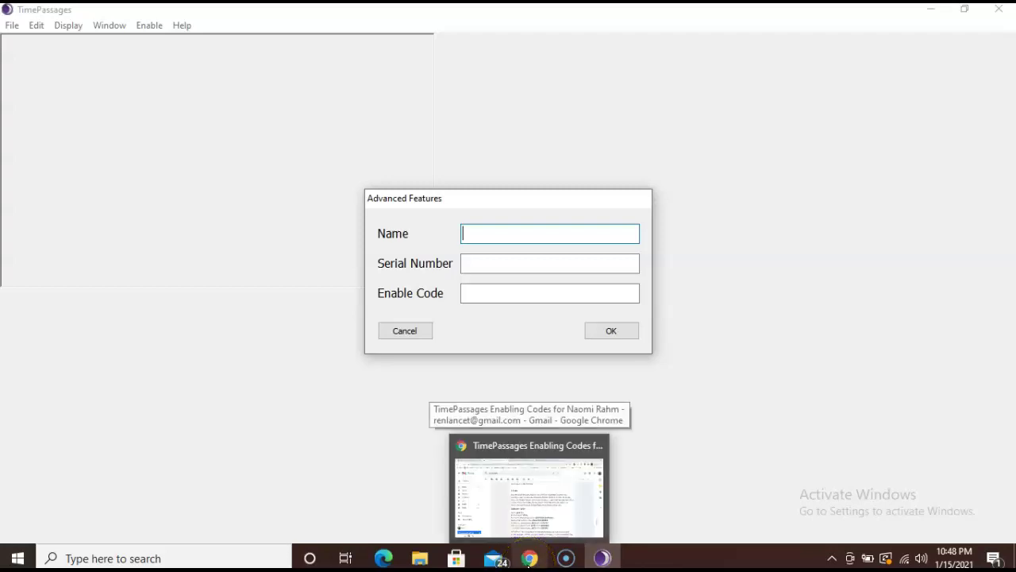
click(529, 496)
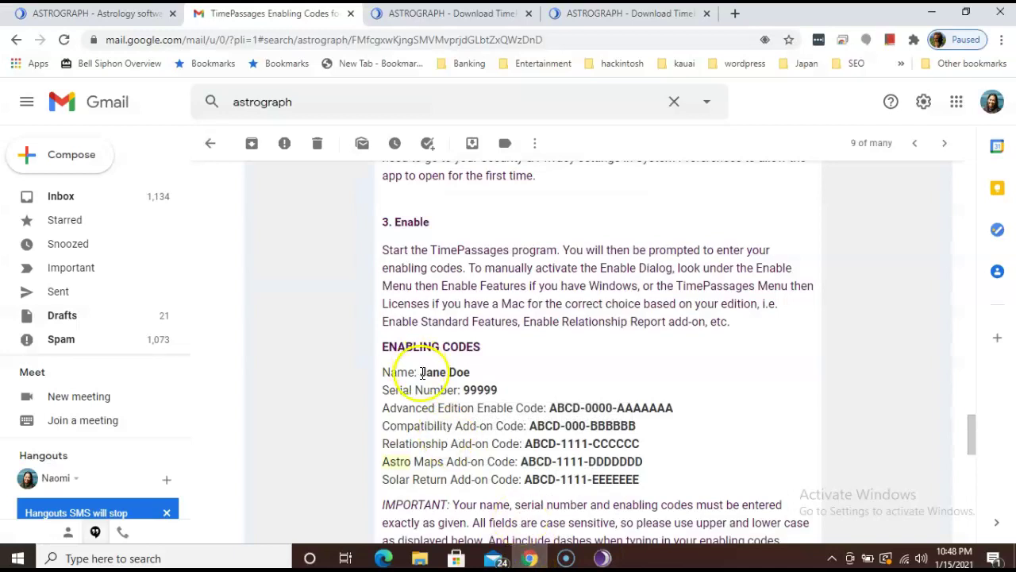
drag(418, 372, 471, 382)
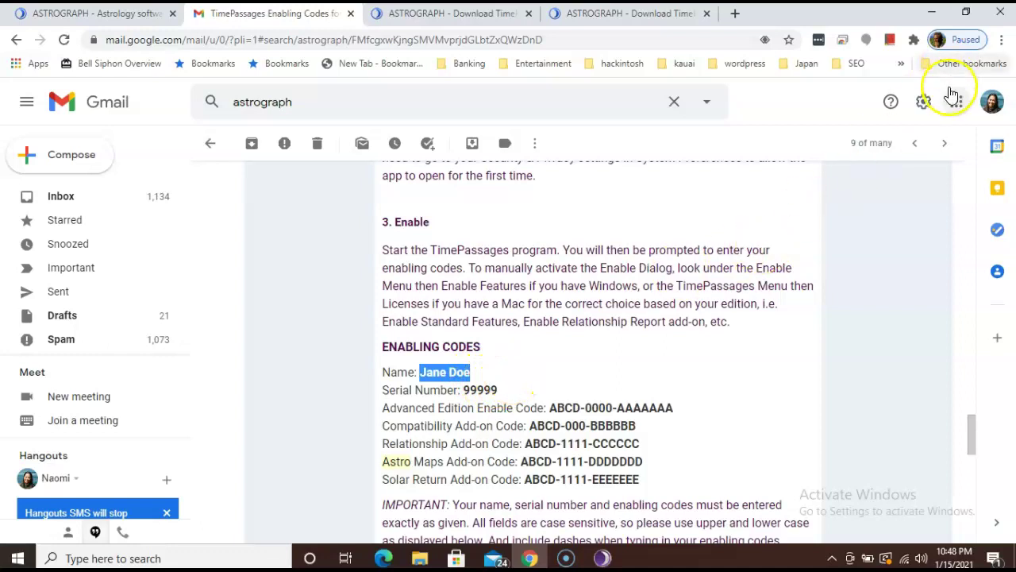
click(1003, 41)
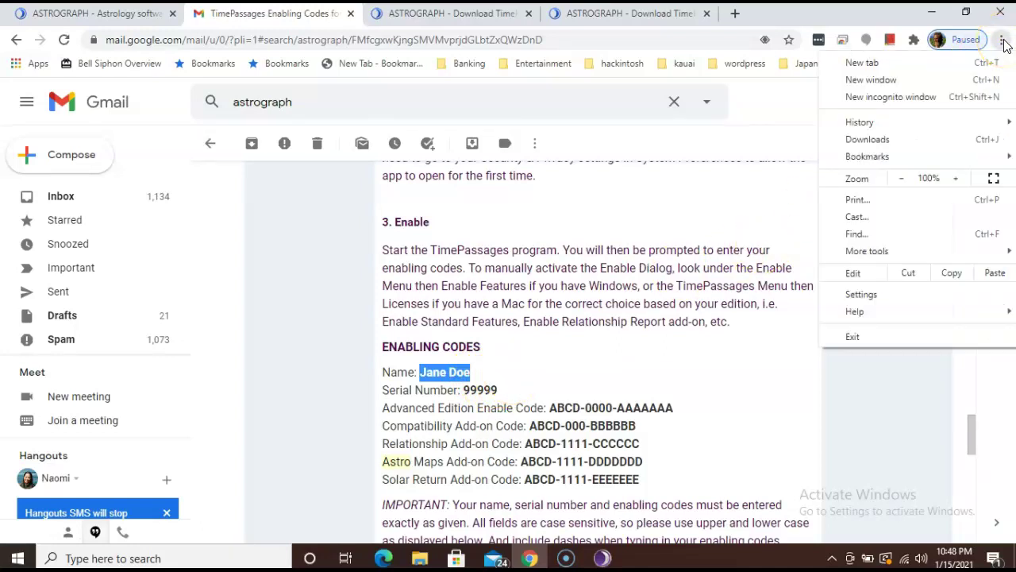
click(950, 274)
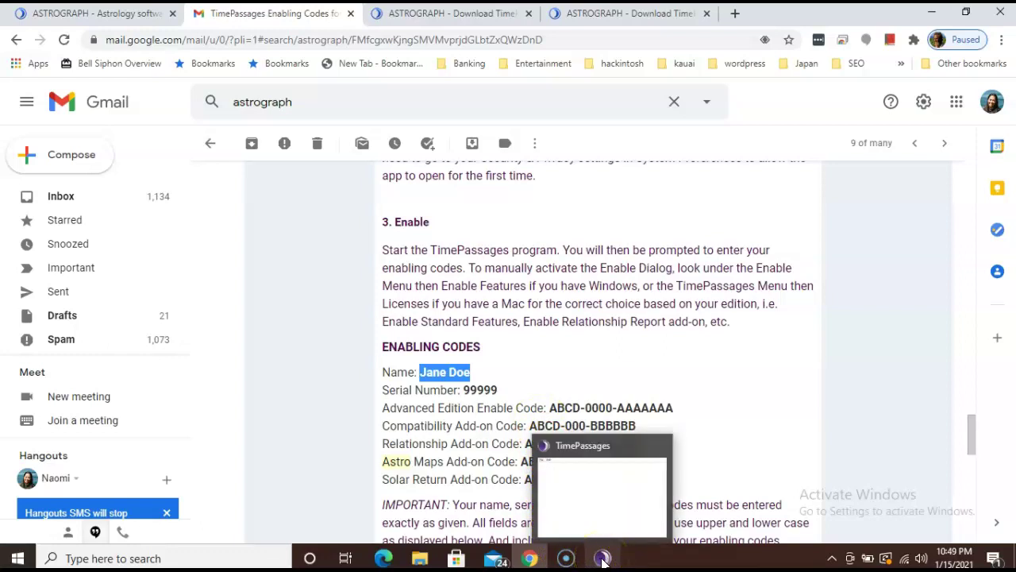
click(601, 559)
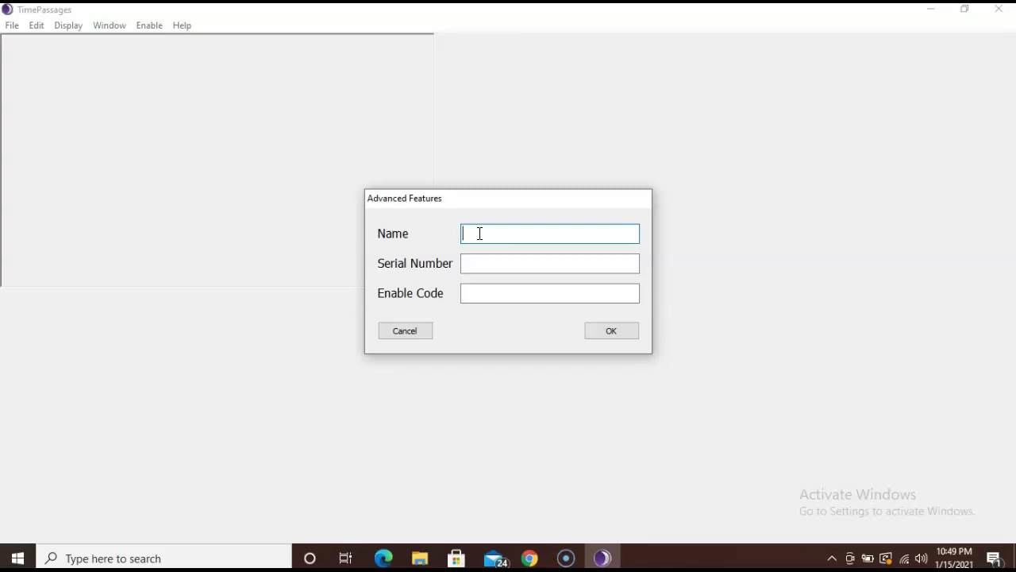
Step: Type the registered name, then paste the serial number copied from the email into Serial Number
text(Jane Doe)
click(487, 294)
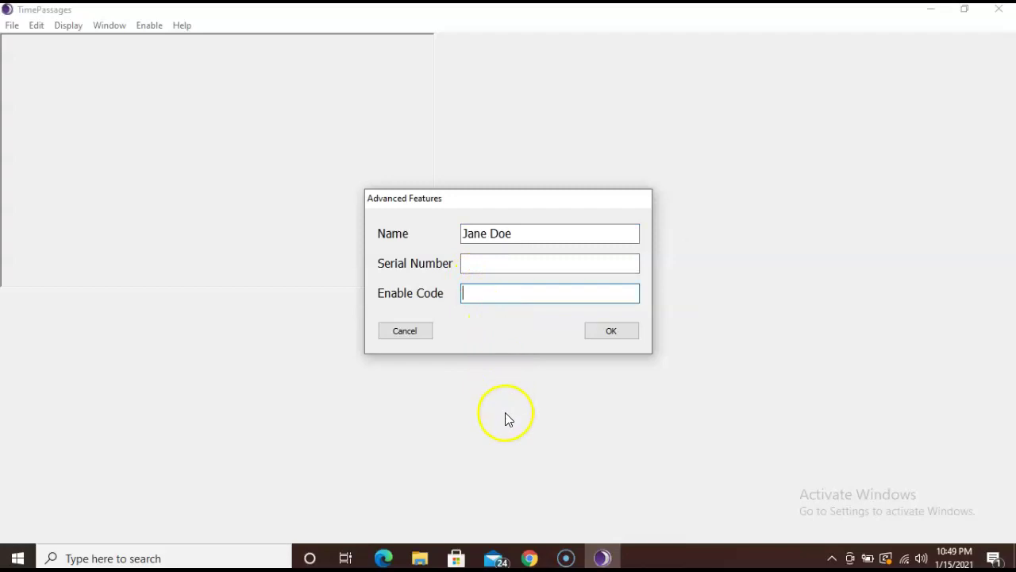
click(530, 558)
drag(464, 389, 500, 390)
click(1002, 39)
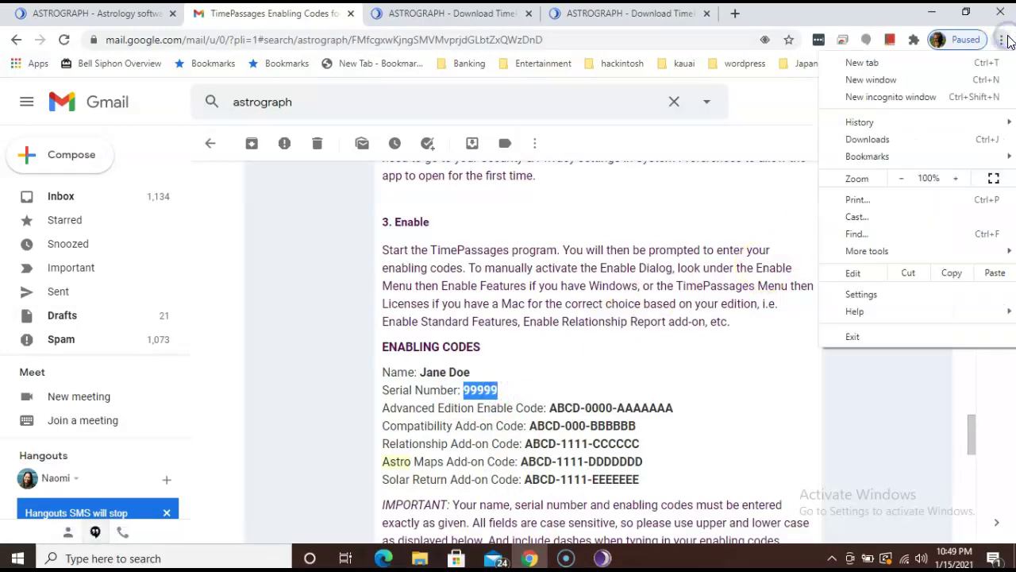
click(952, 273)
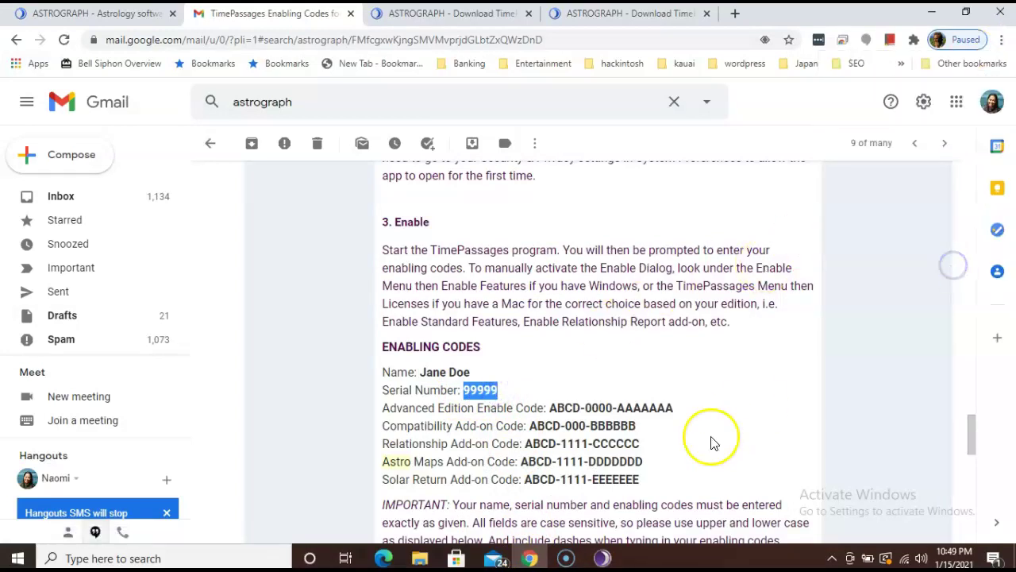
mouse_move(603, 558)
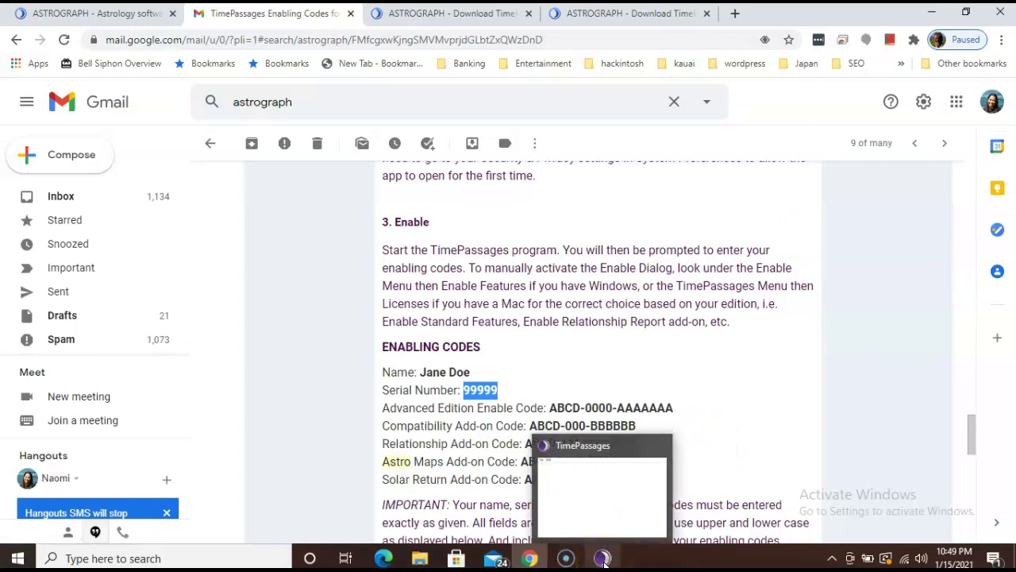
click(603, 558)
click(519, 267)
key(super+v)
click(502, 330)
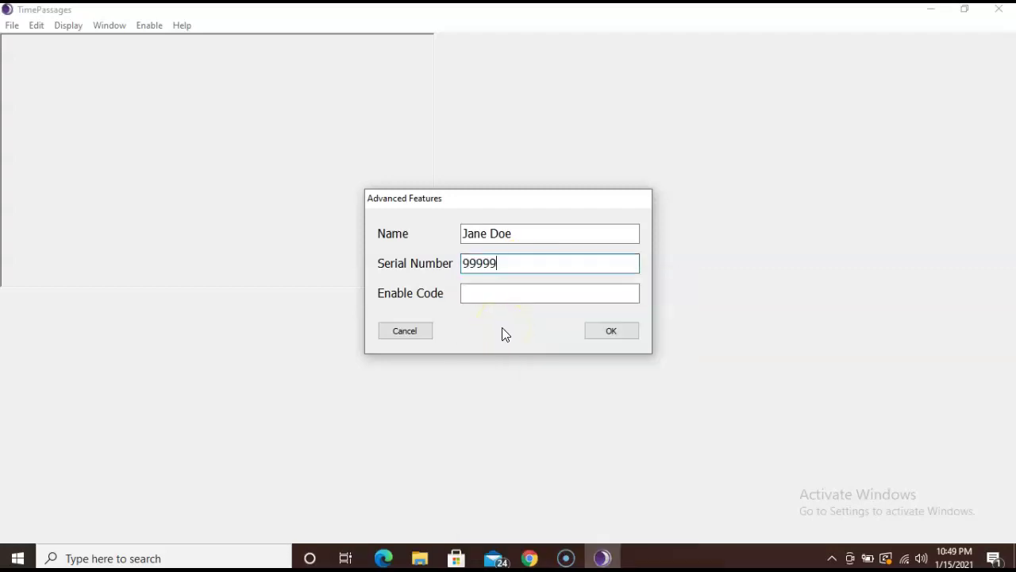
Step: Paste the Advanced Edition code from the email into Enable Code and submit it
click(529, 559)
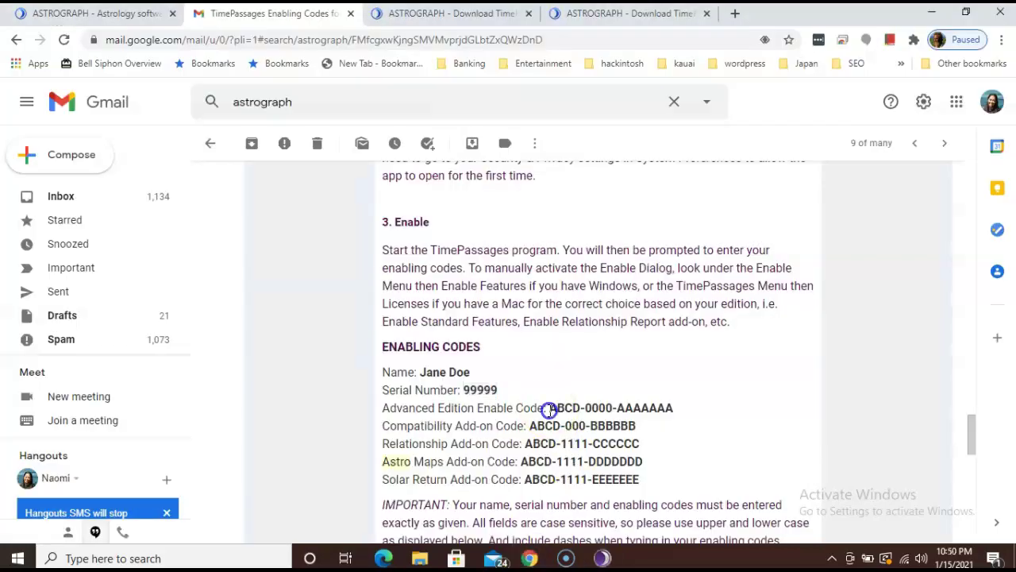
drag(548, 408, 680, 414)
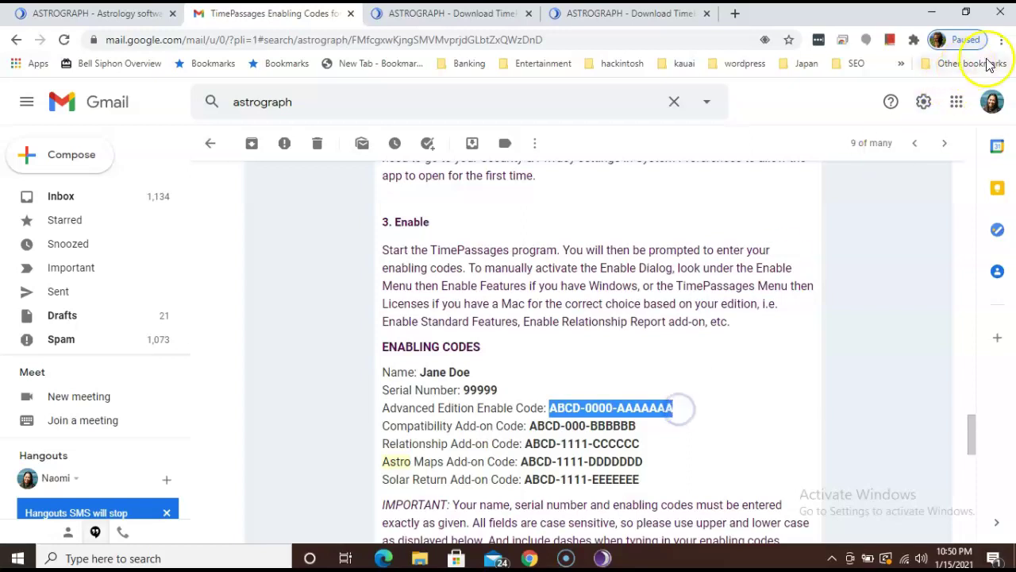
click(998, 46)
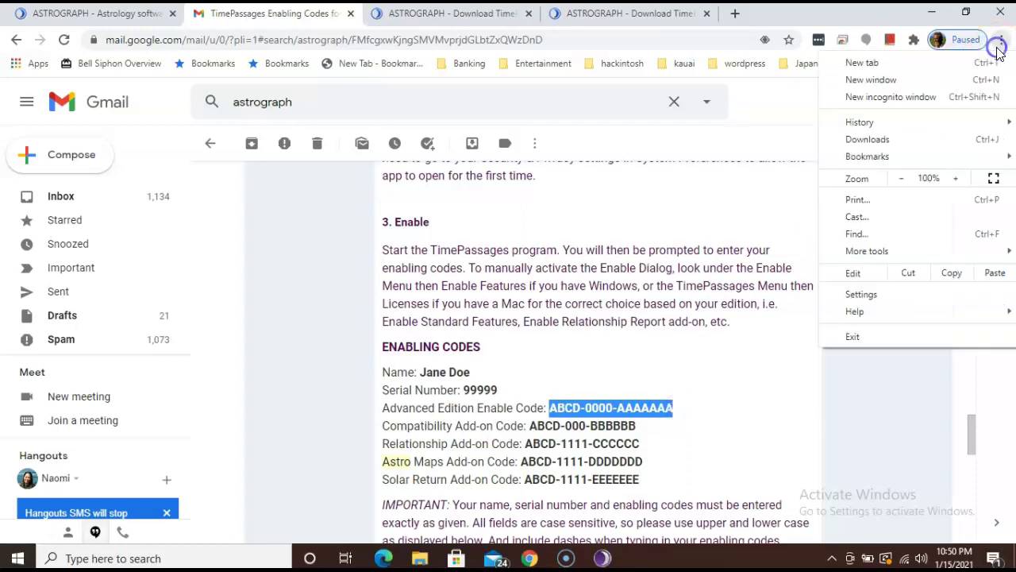
click(952, 272)
click(911, 310)
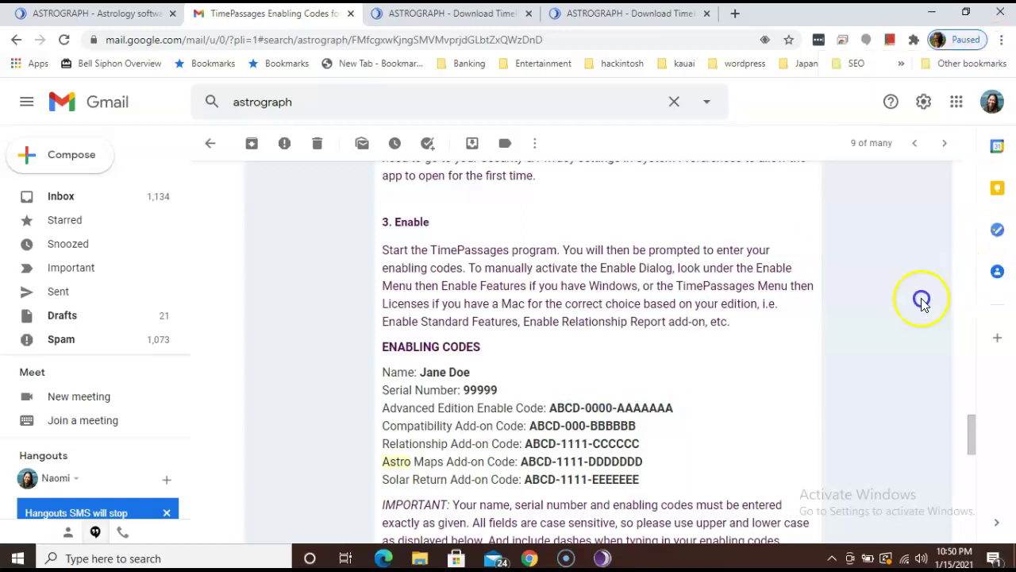
mouse_move(602, 559)
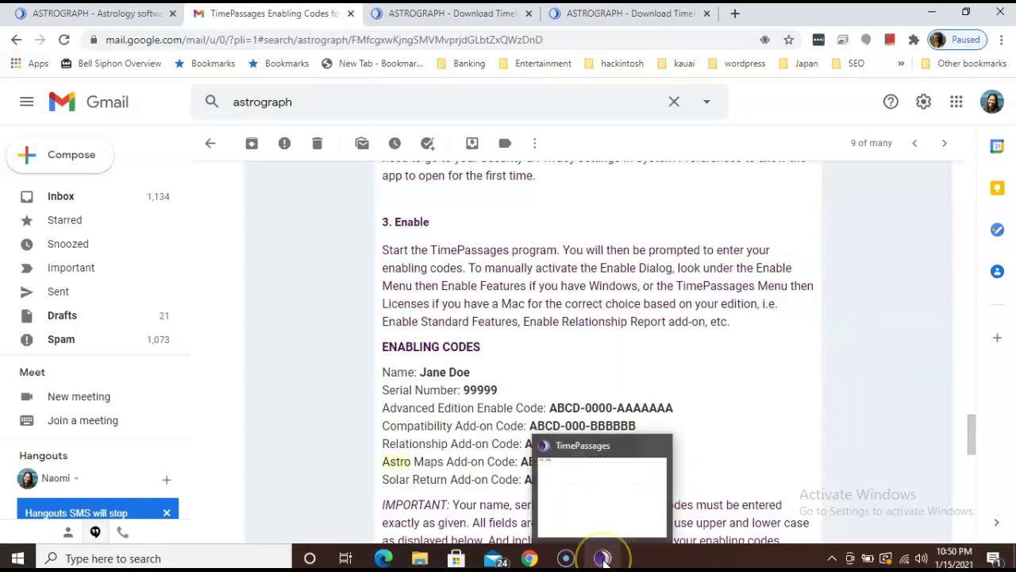
click(603, 558)
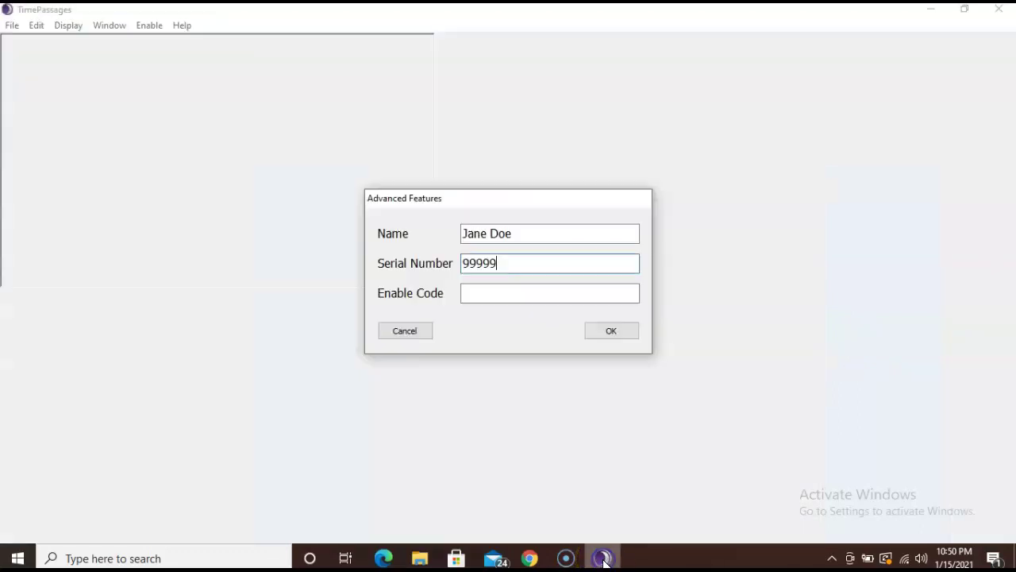
click(507, 295)
key(ctrl+v)
click(567, 293)
Step: Submit the Advanced Edition enable code and dismiss the code error message
click(599, 332)
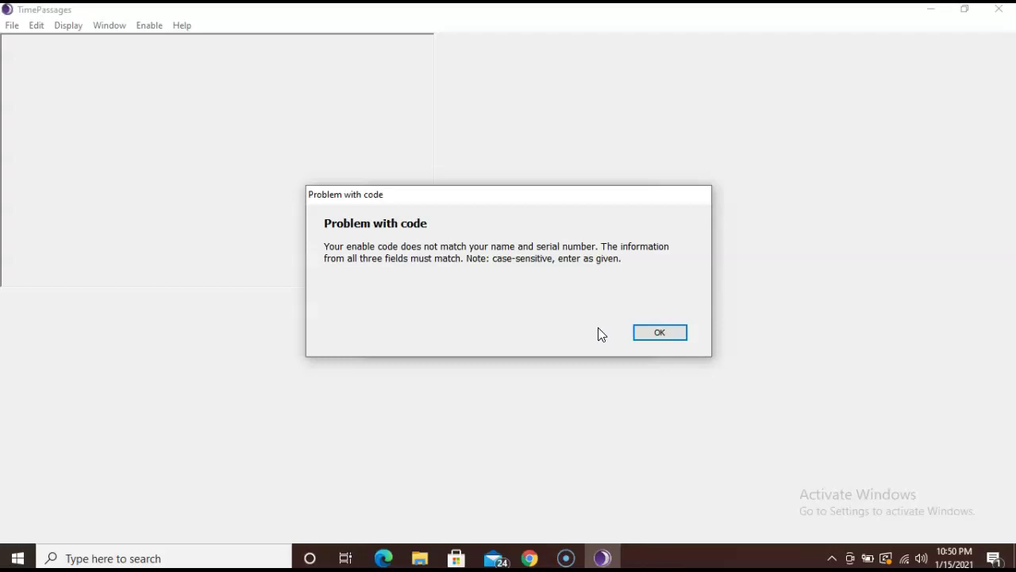
click(608, 230)
click(637, 320)
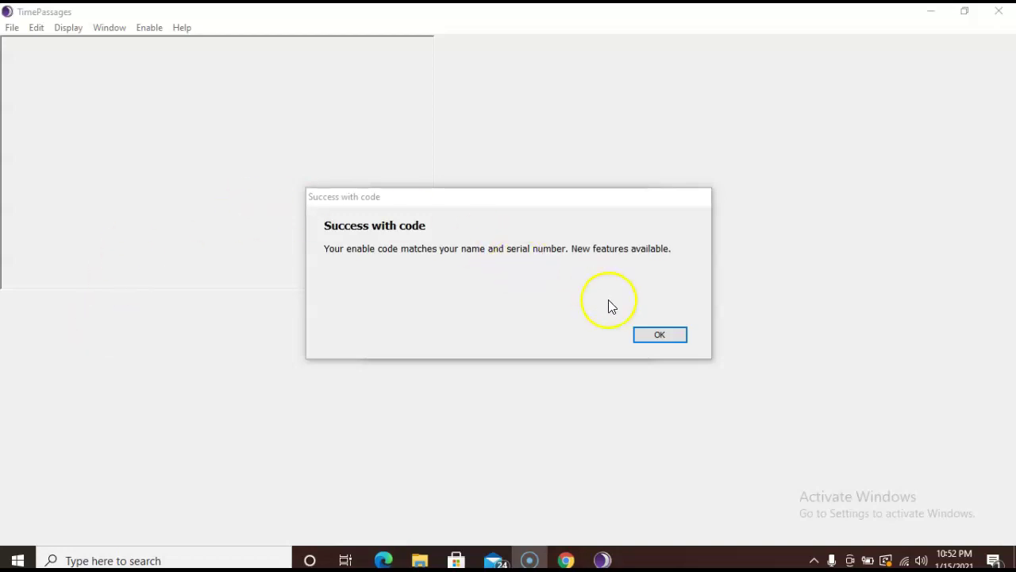
Step: Close the success message, the Quick Start Guide and the house-cusp warning
click(649, 339)
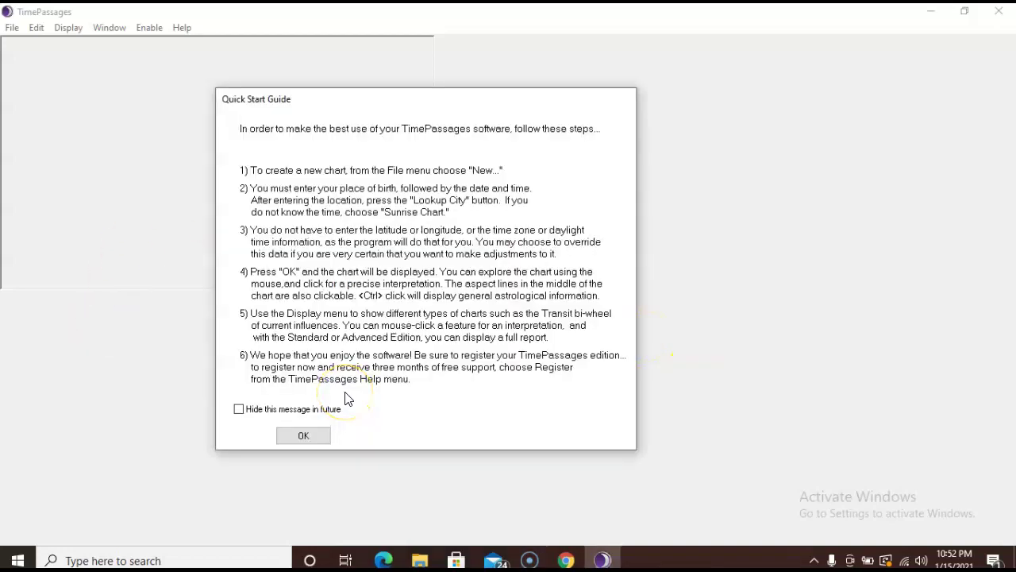
click(303, 439)
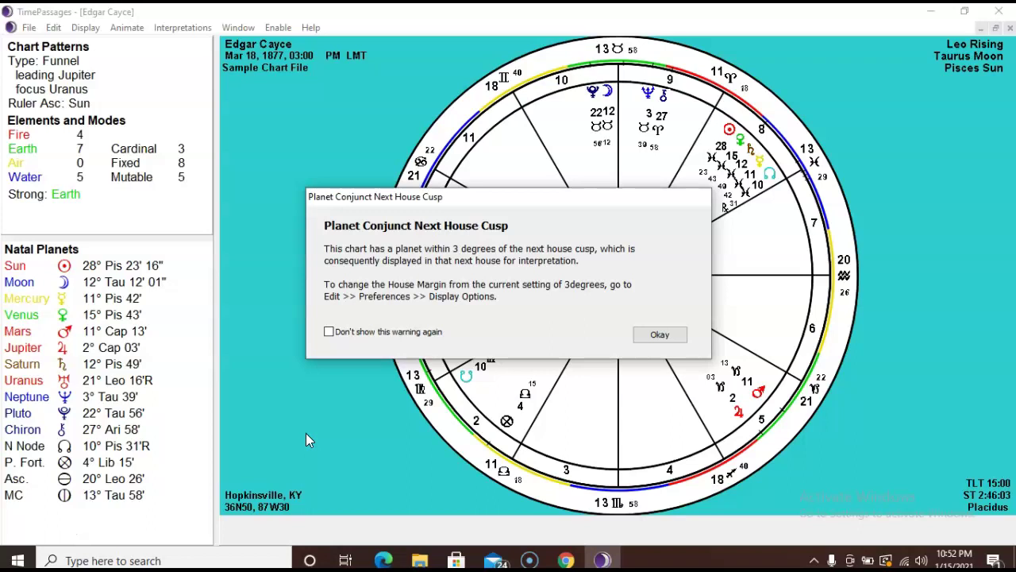
click(307, 431)
click(653, 334)
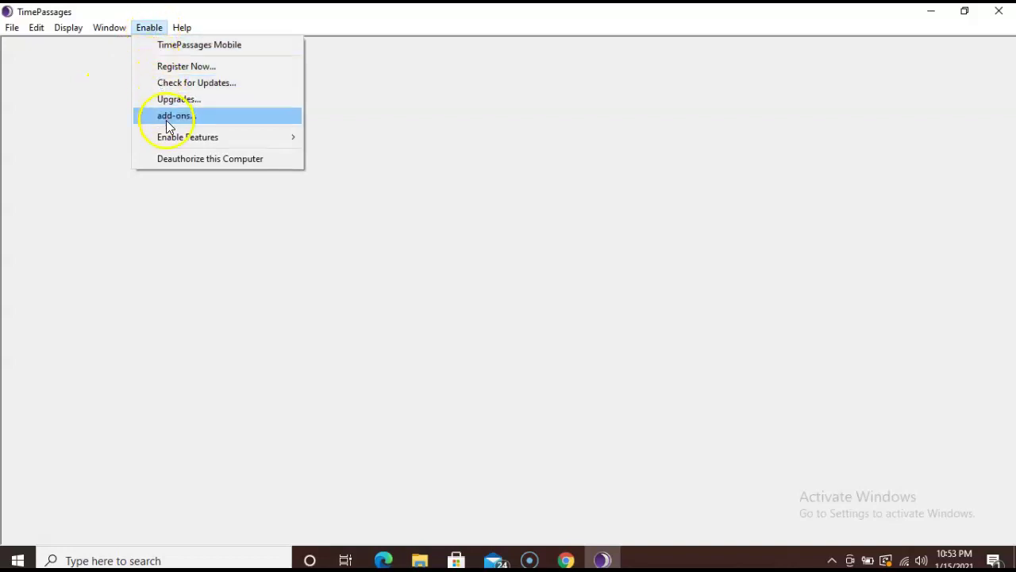
Step: Choose Enable Features > Compatibility Report add-on (Synastry) from the Enable menu
mouse_move(168, 143)
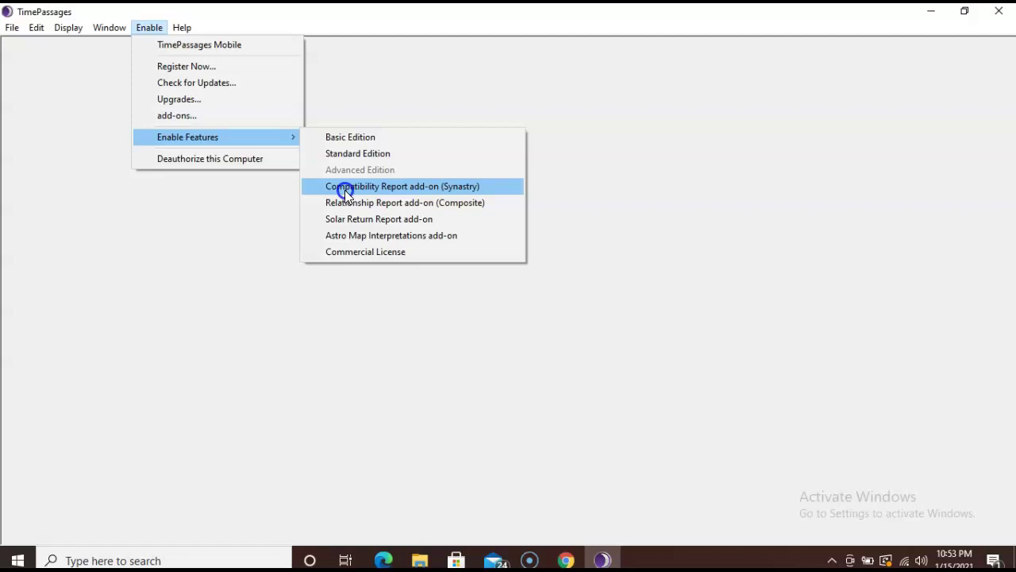
click(345, 190)
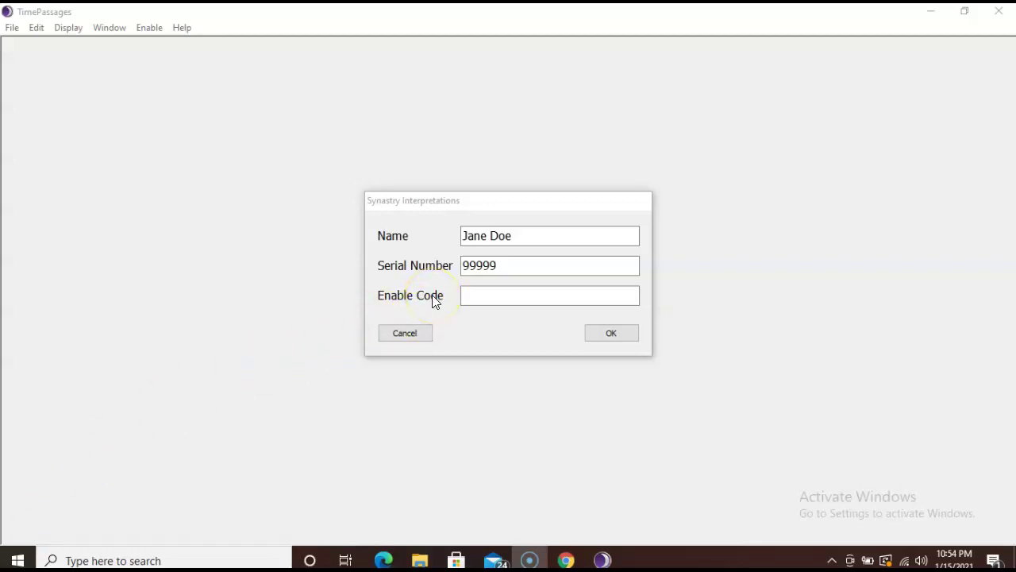
Step: Copy the Compatibility add-on code from the Gmail message into the Synastry Enable Code field and submit it
click(564, 556)
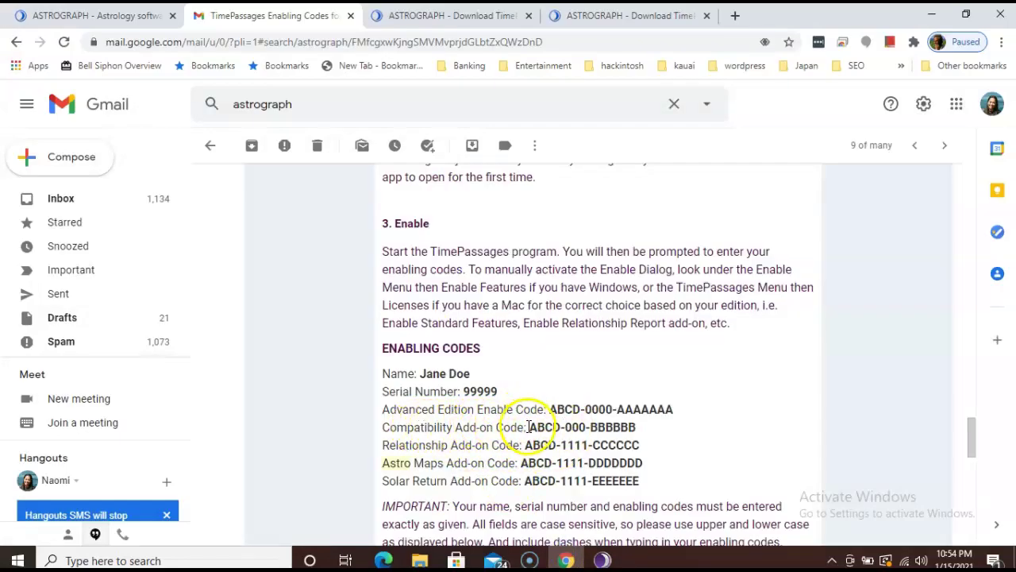
drag(529, 427, 638, 427)
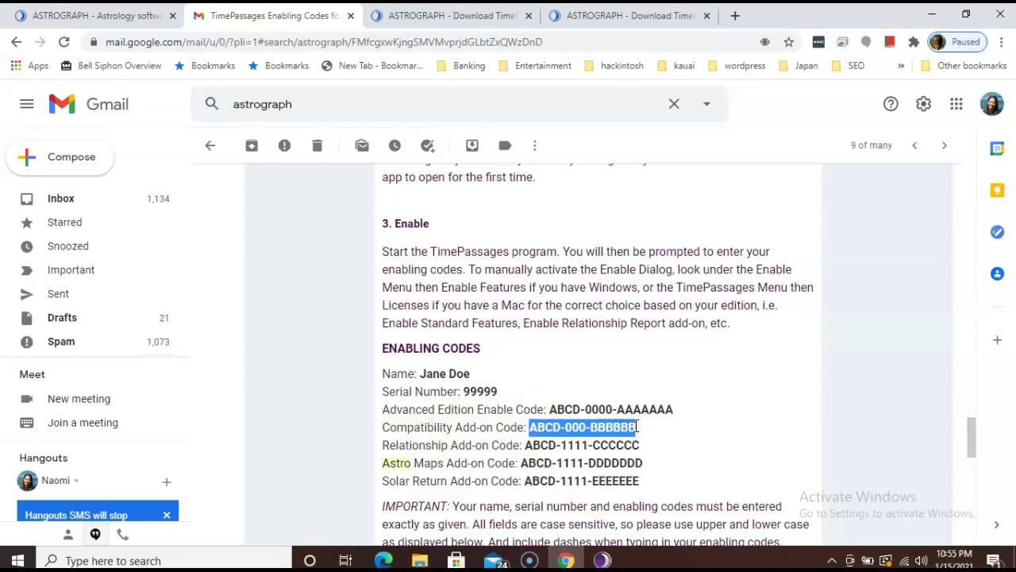
click(602, 560)
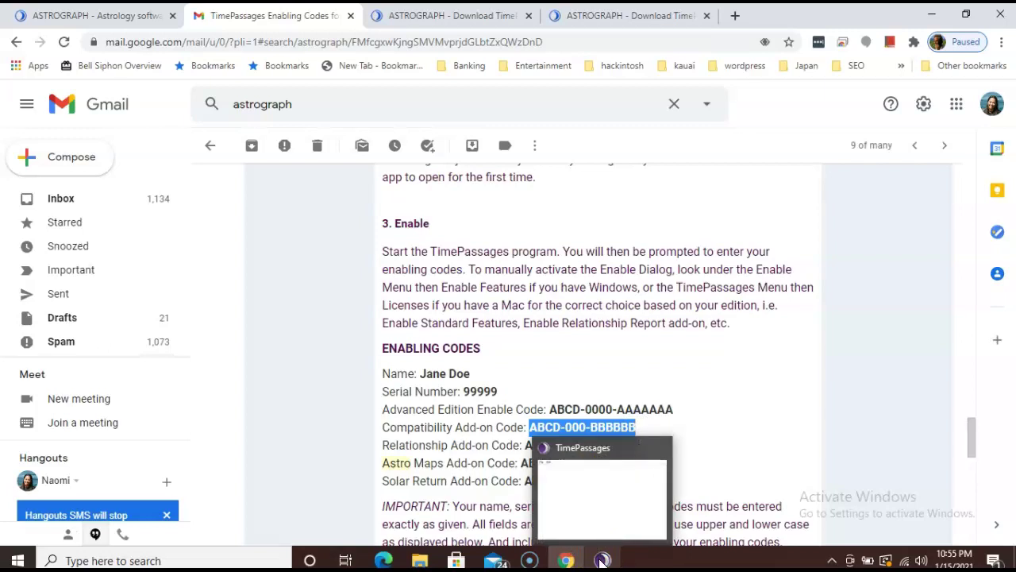
click(601, 560)
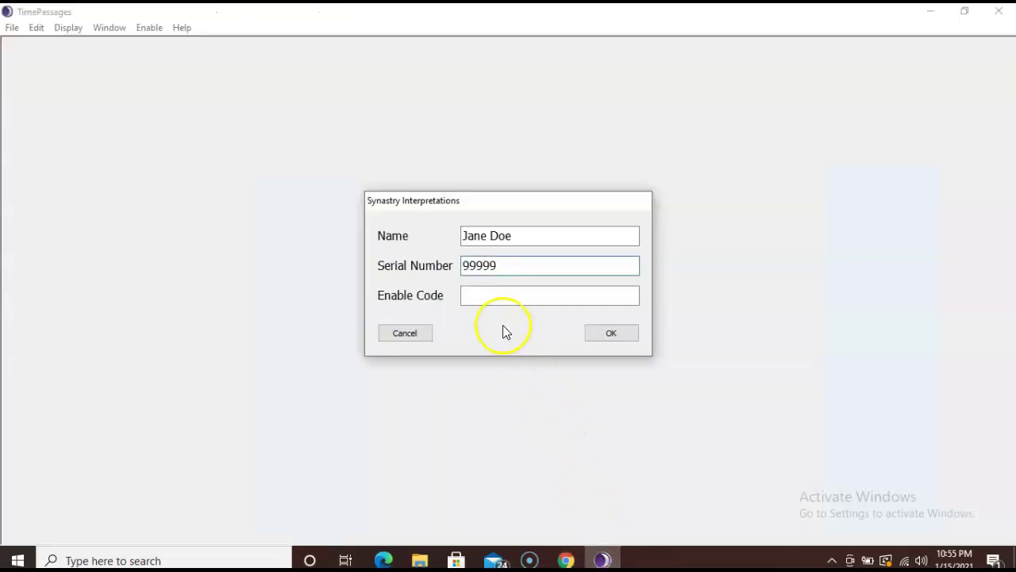
click(493, 299)
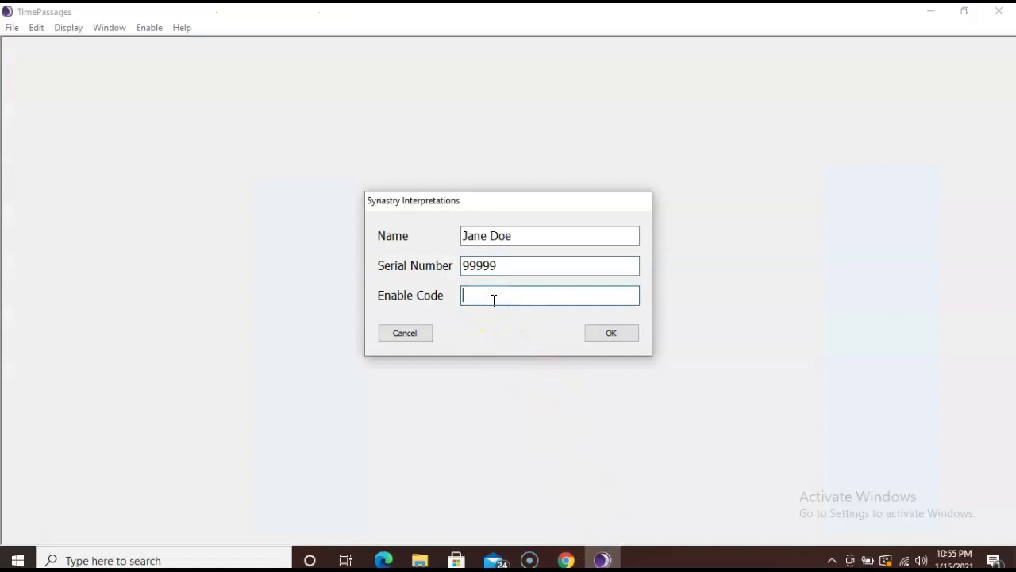
key(ctrl+v)
click(604, 333)
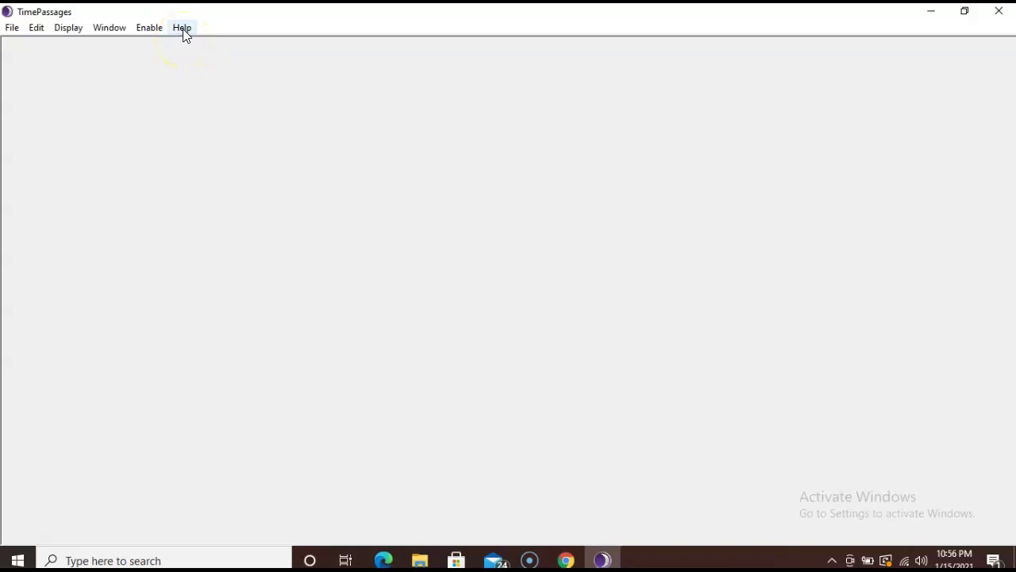
Step: Open the user manual PDF via Help > See Manual in Google Chrome
click(183, 30)
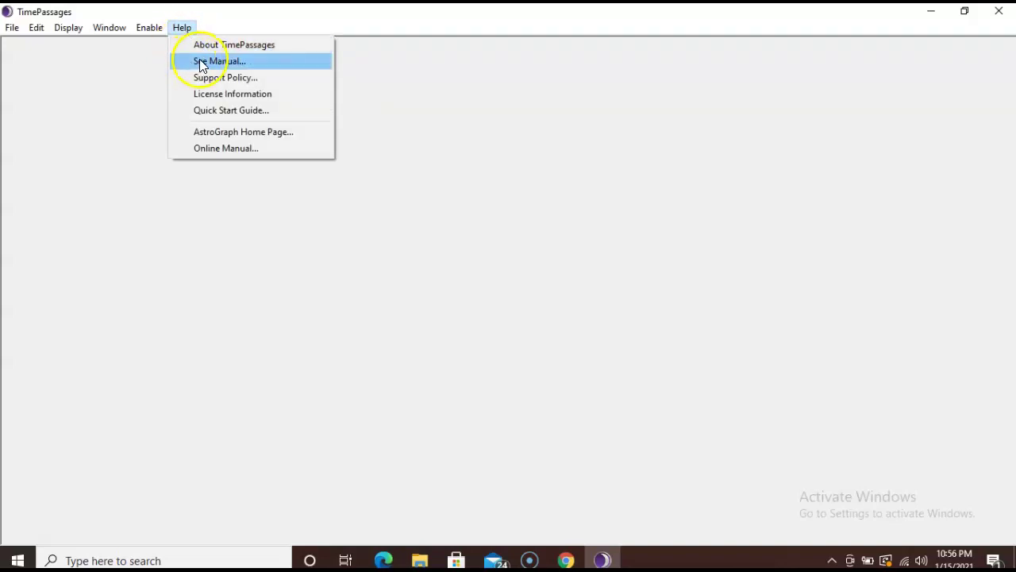
click(203, 61)
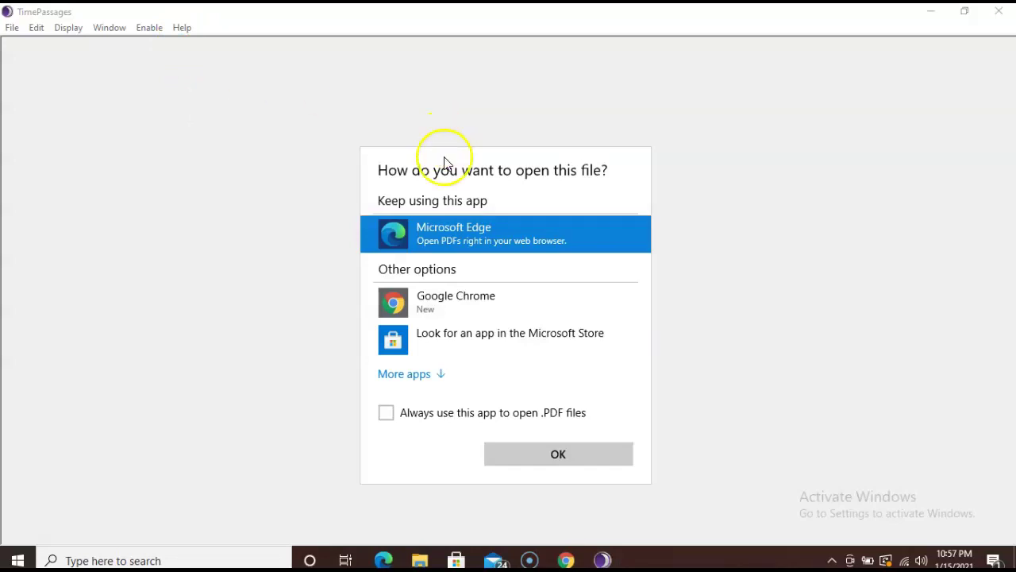
click(510, 304)
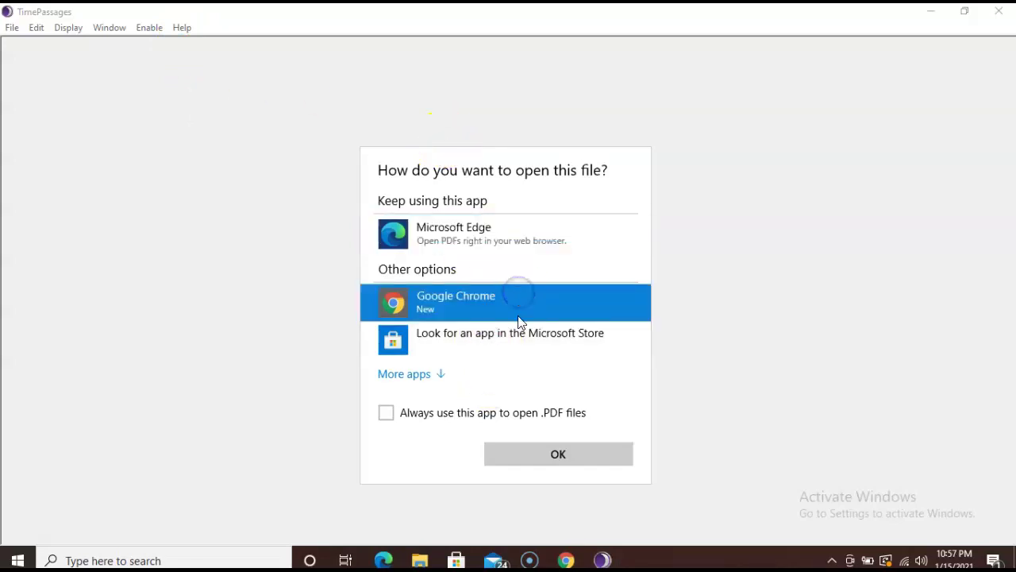
click(512, 456)
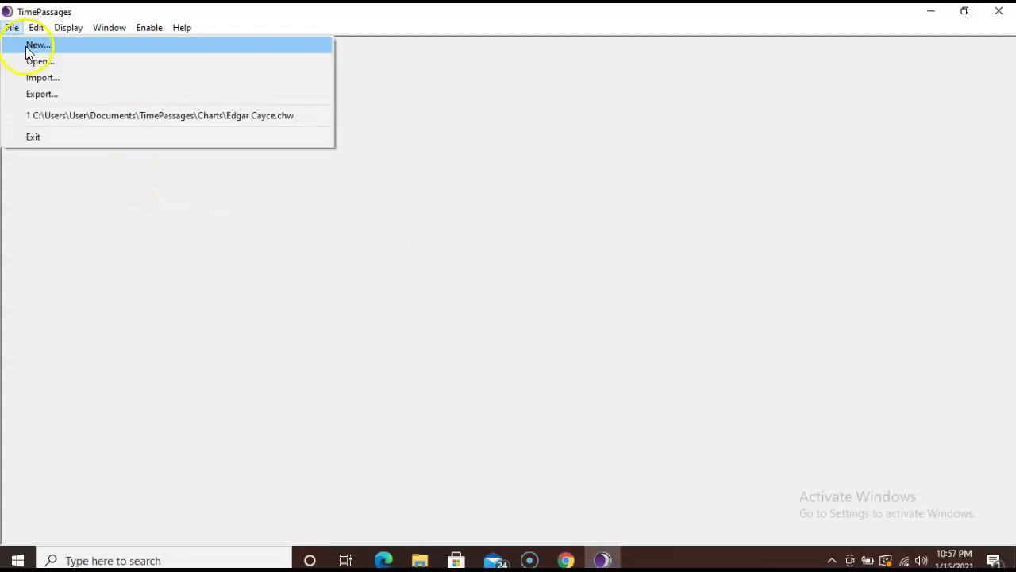
Step: Start a new chart from the File menu to bring up the Chart Data form
click(28, 48)
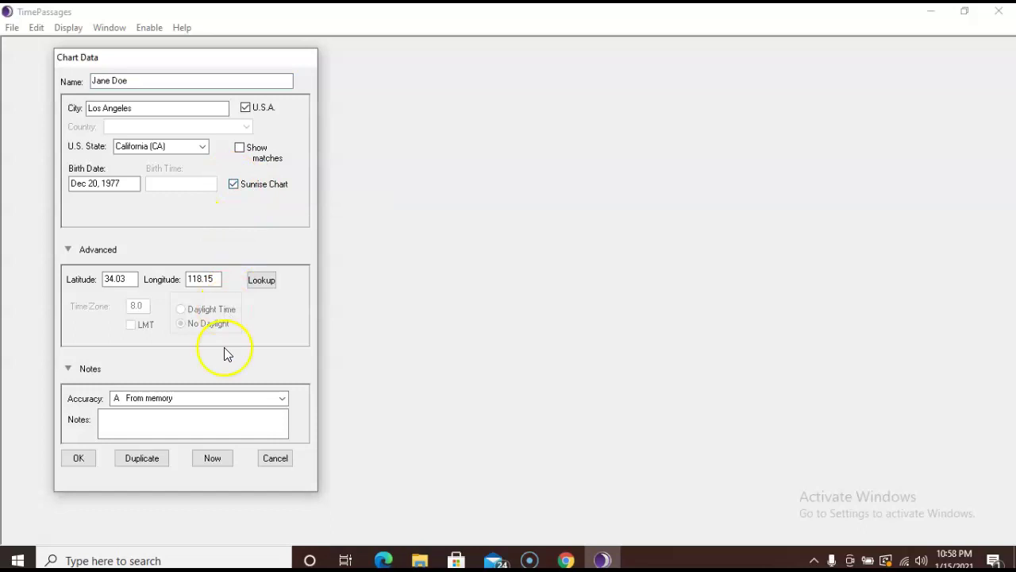
Step: Accept the Los Angeles, Dec 20, 1977 birth data to draw the natal sunrise chart
click(80, 460)
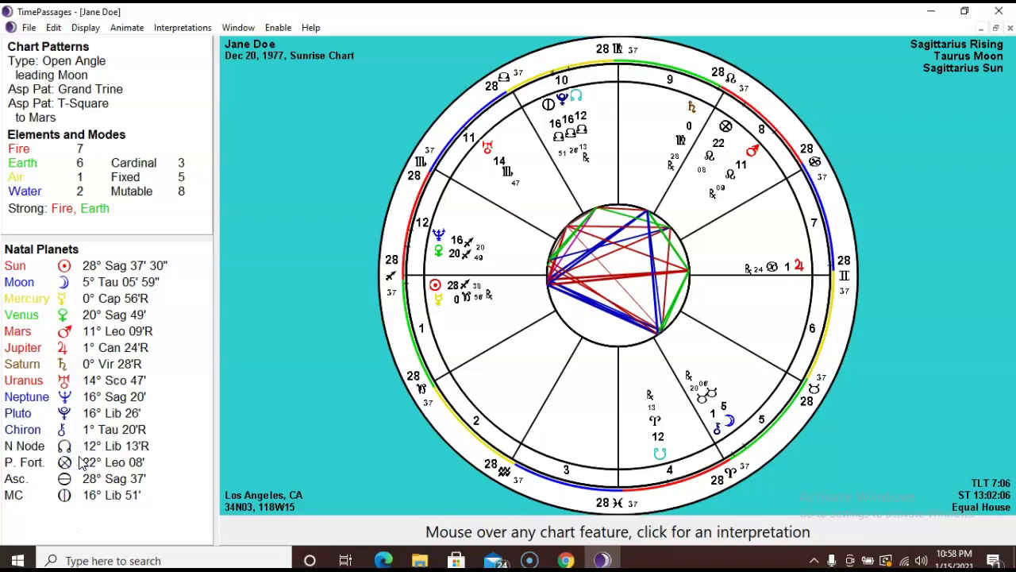